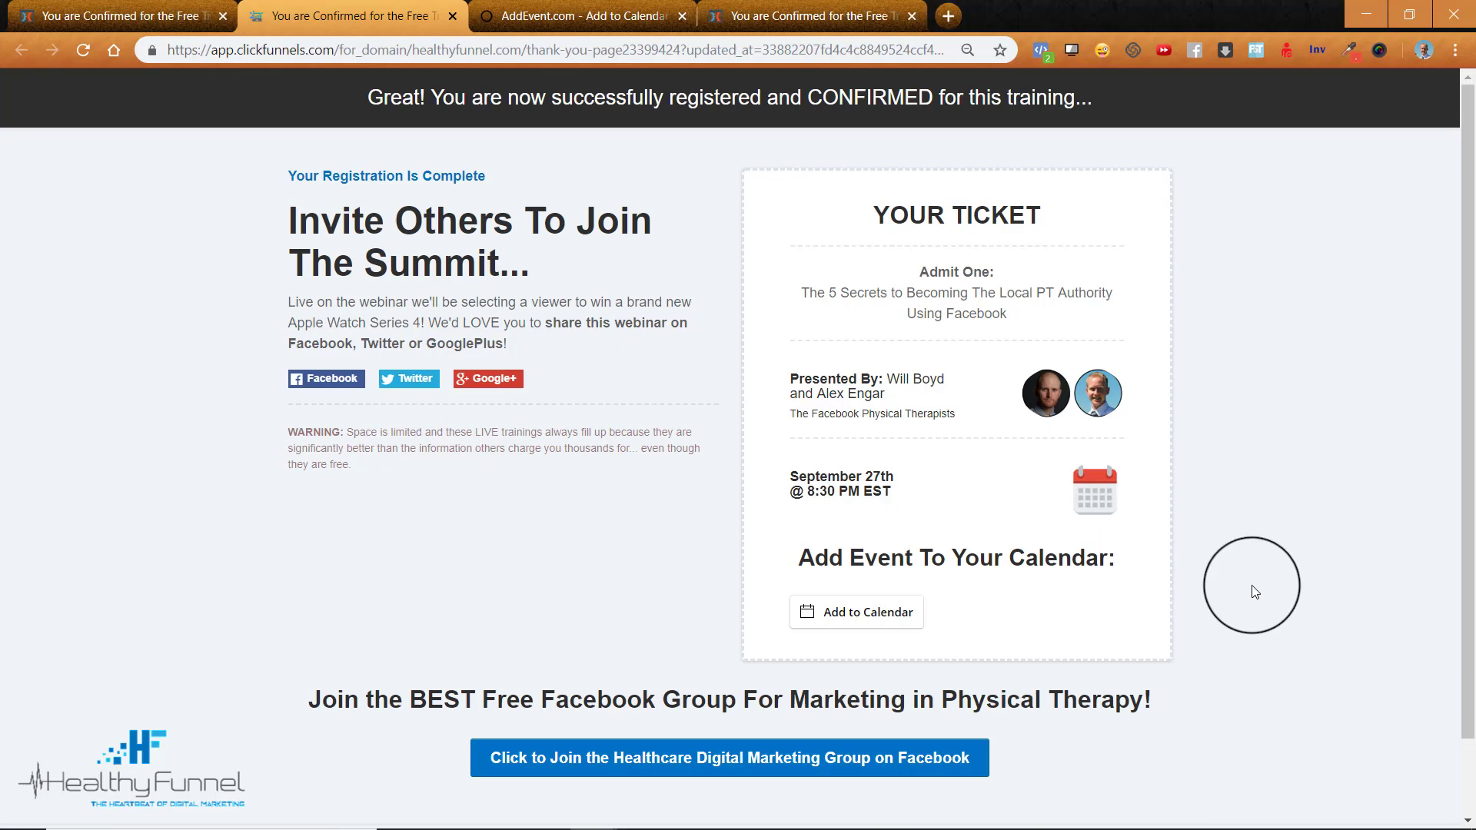
Step: Preview the page's calendar options, then pull up AddEvent's Add to Calendar button documentation
{"action": "left_click", "coordinate": [852, 619]}
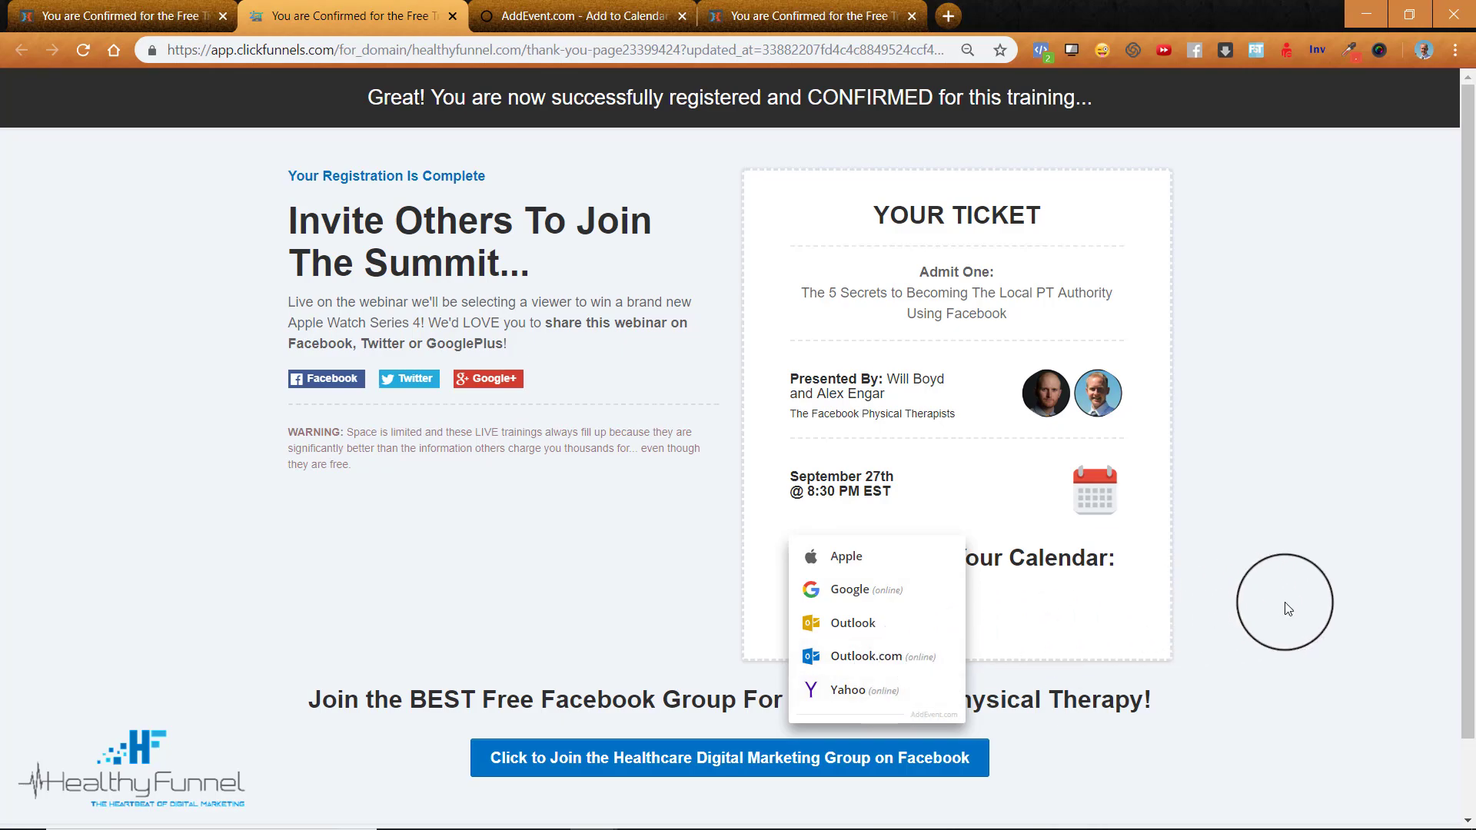
{"action": "left_click", "coordinate": [1285, 602]}
{"action": "left_click", "coordinate": [601, 16]}
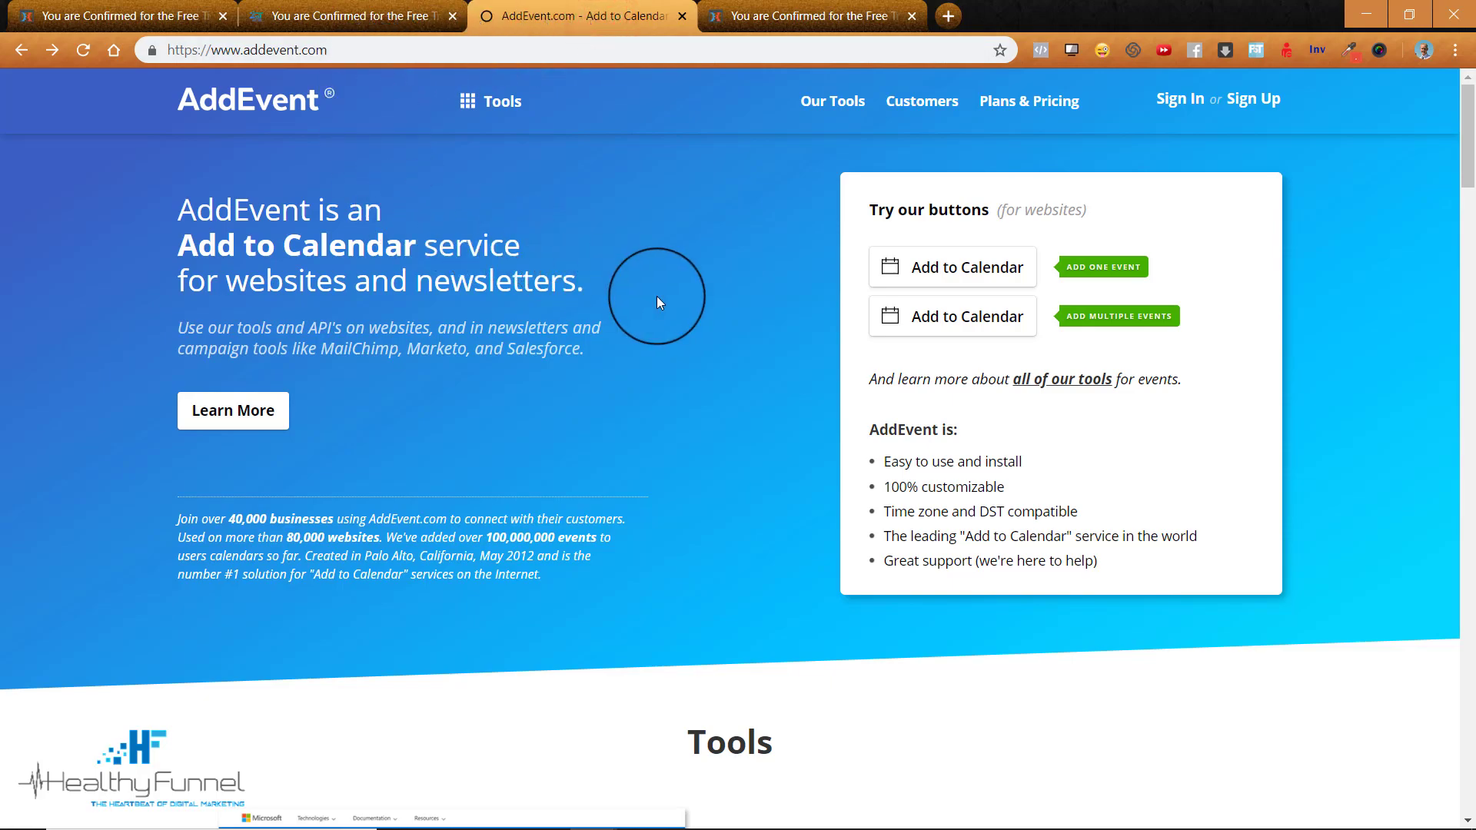
{"action": "scroll", "coordinate": [681, 335], "scroll_direction": "down", "scroll_amount": 5}
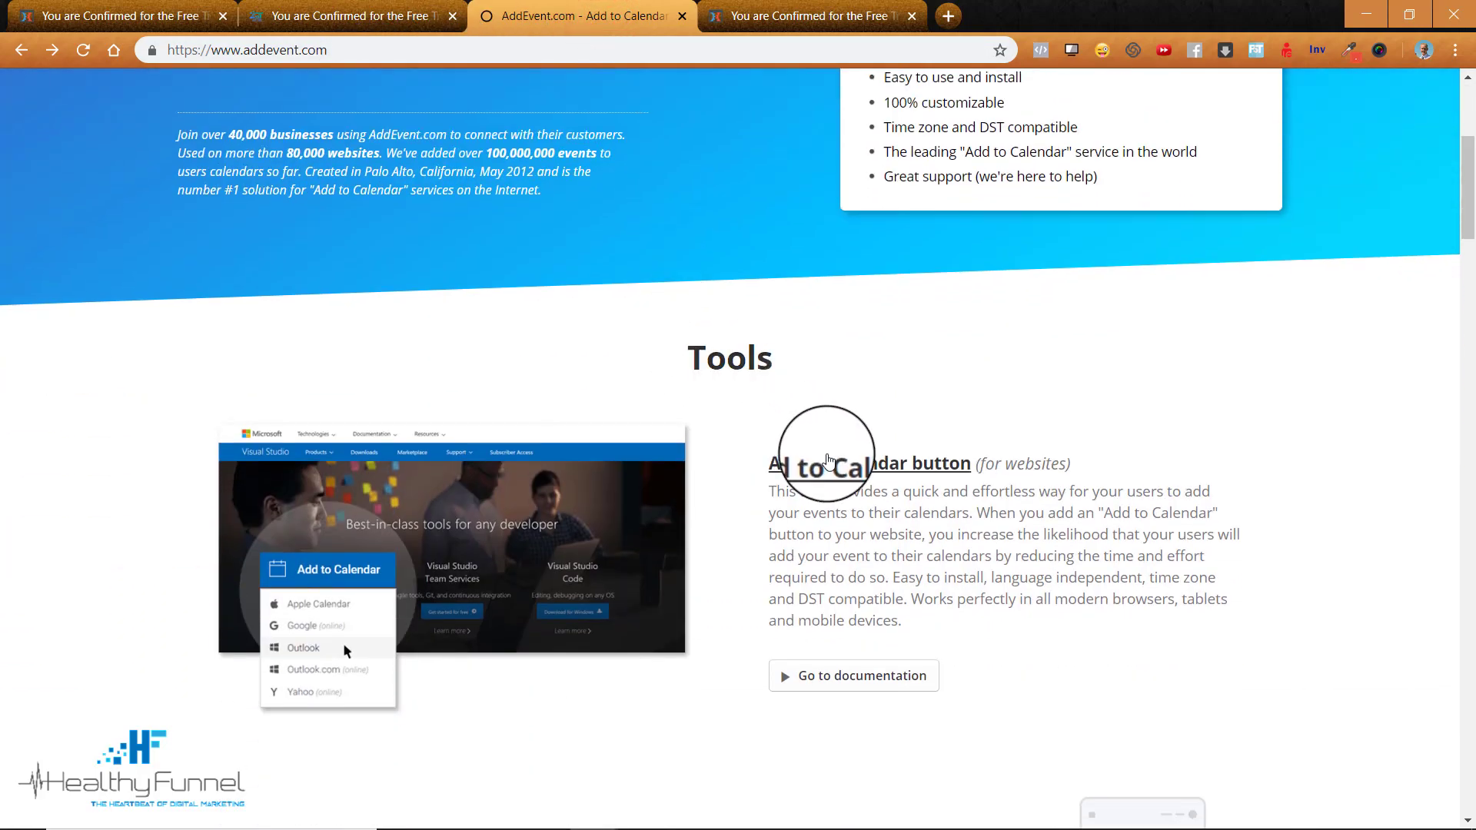
{"action": "left_click", "coordinate": [830, 473]}
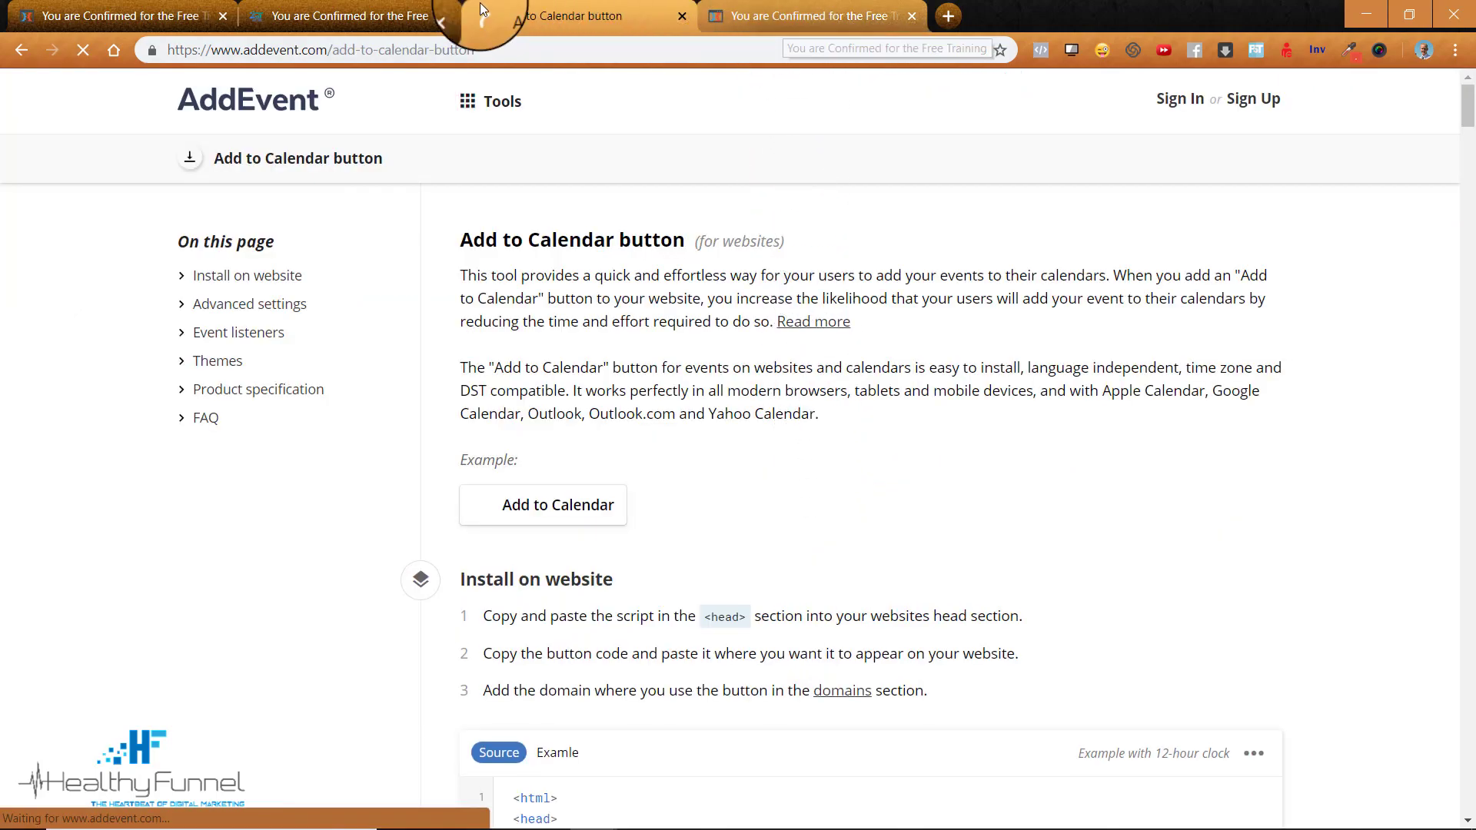
{"action": "left_click", "coordinate": [758, 21]}
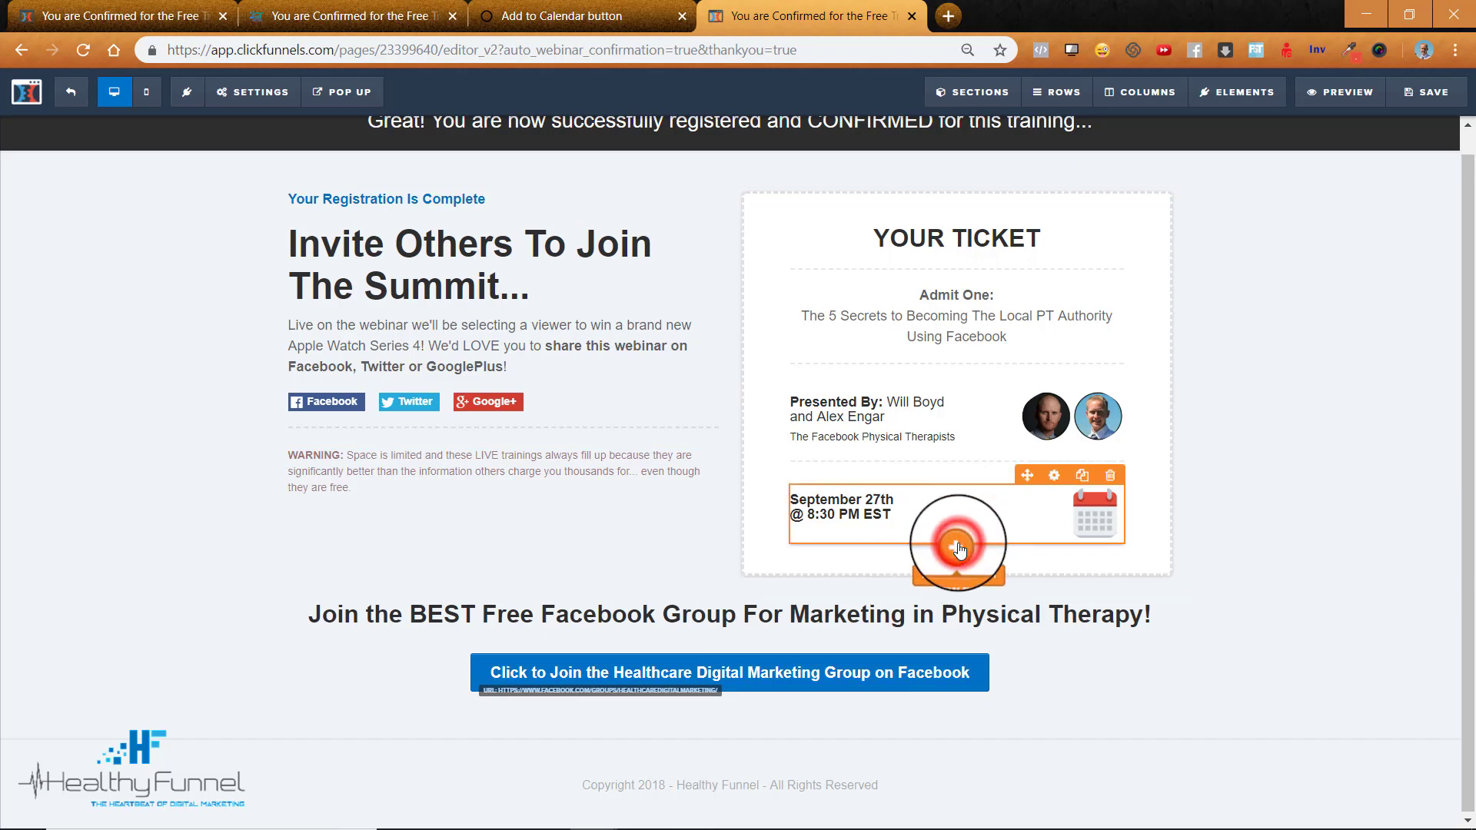
Step: Place a Custom JS/HTML element from Misc under the September 27th webinar date
{"action": "left_click", "coordinate": [958, 548]}
{"action": "scroll", "coordinate": [1199, 580], "scroll_direction": "down", "scroll_amount": 6}
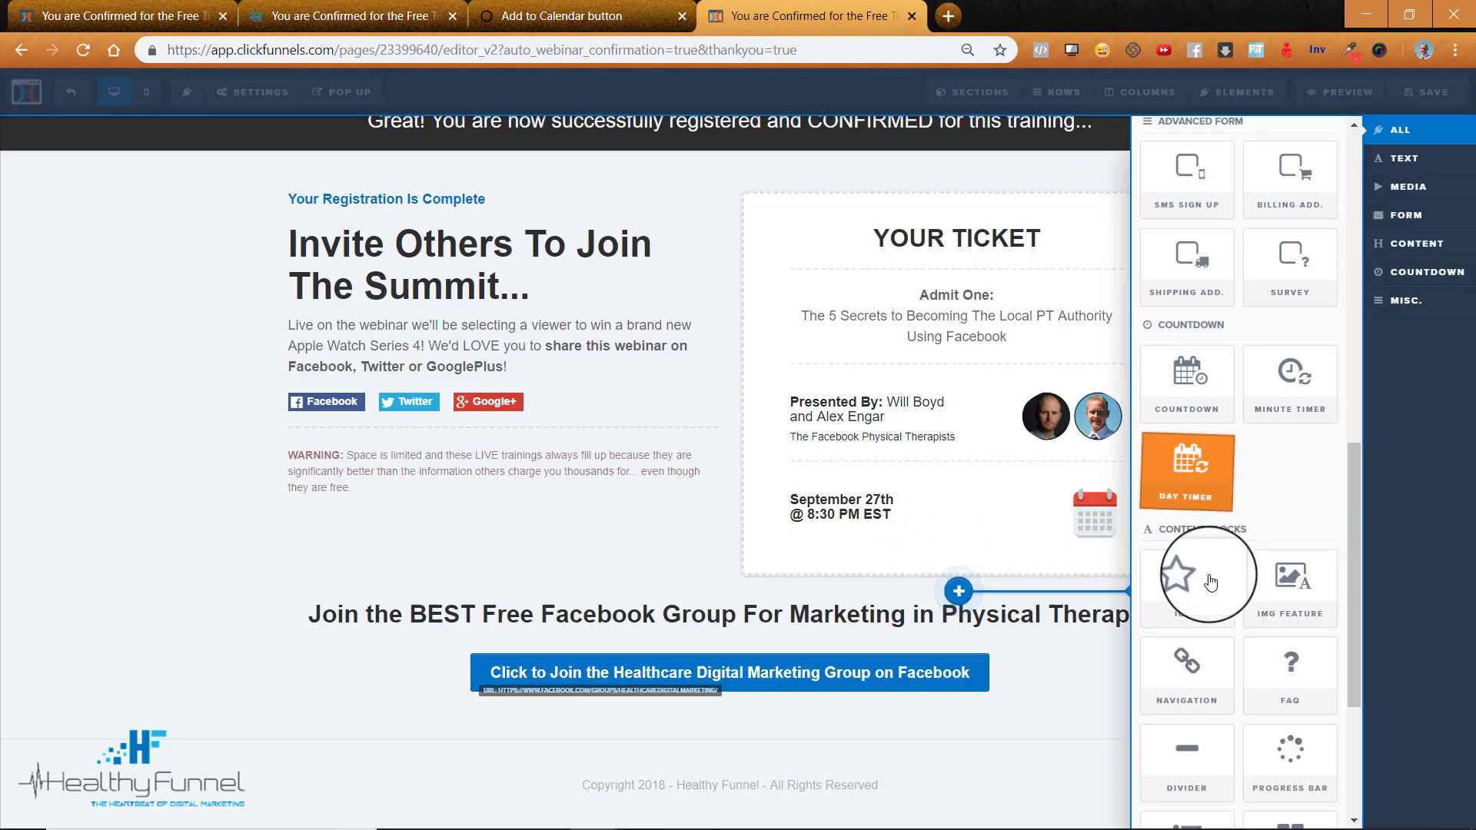
{"action": "scroll", "coordinate": [1211, 582], "scroll_direction": "down", "scroll_amount": 4}
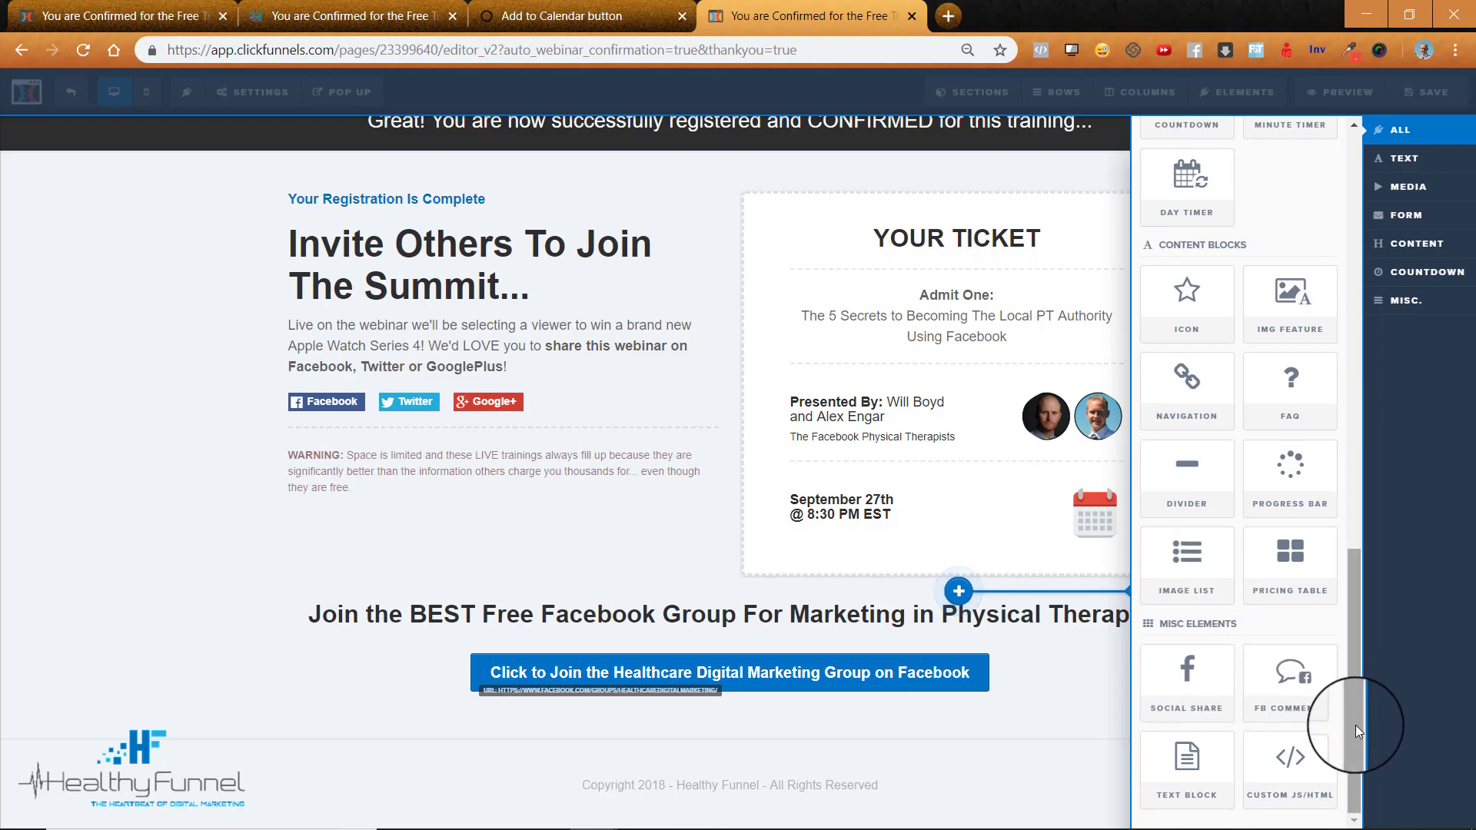
{"action": "left_click_drag", "start_coordinate": [1316, 763], "coordinate": [945, 503]}
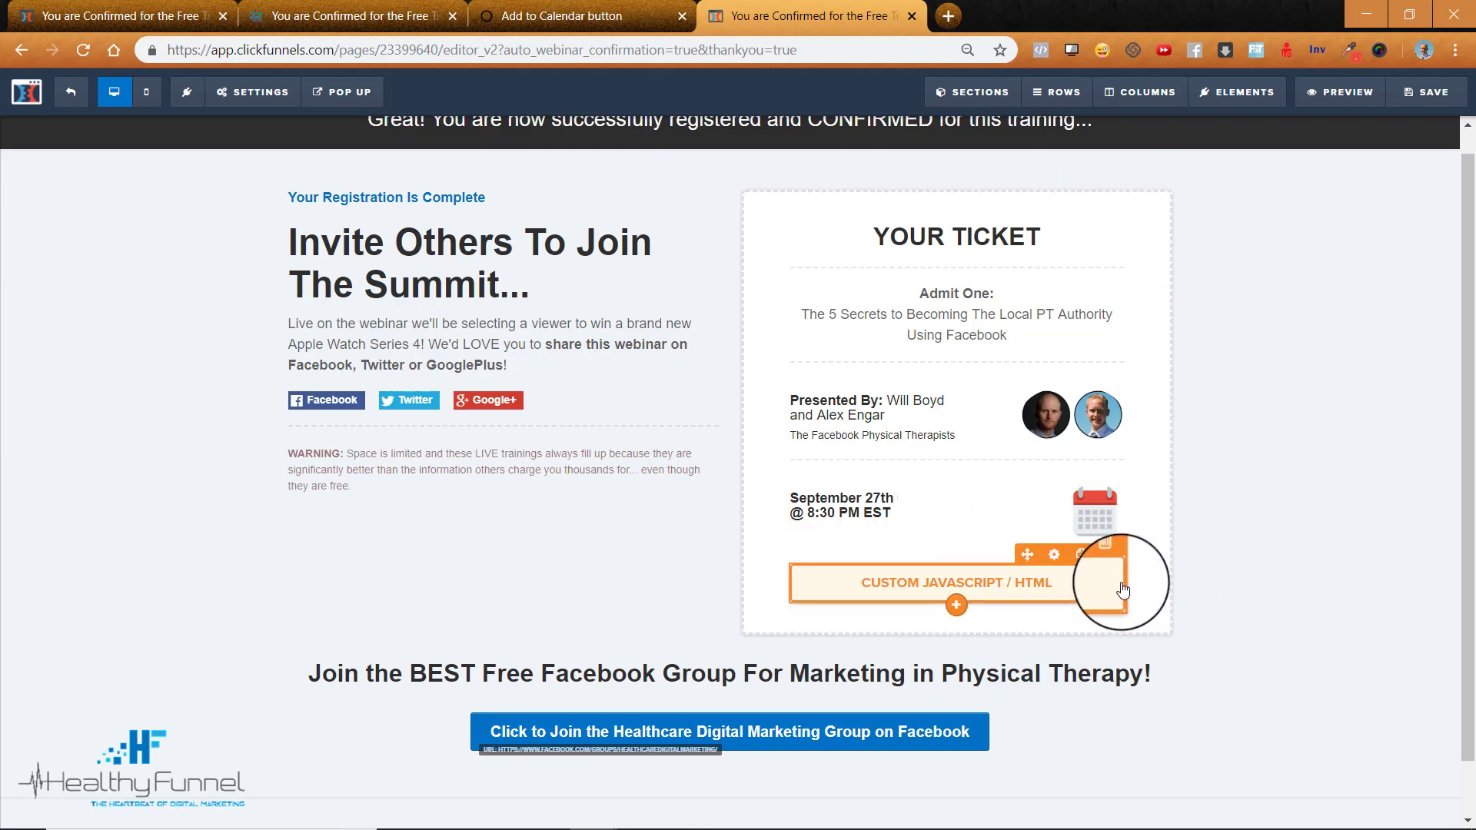
Step: Copy the head-section script, lines 2–7, from AddEvent's Install on website example
{"action": "left_click", "coordinate": [571, 16]}
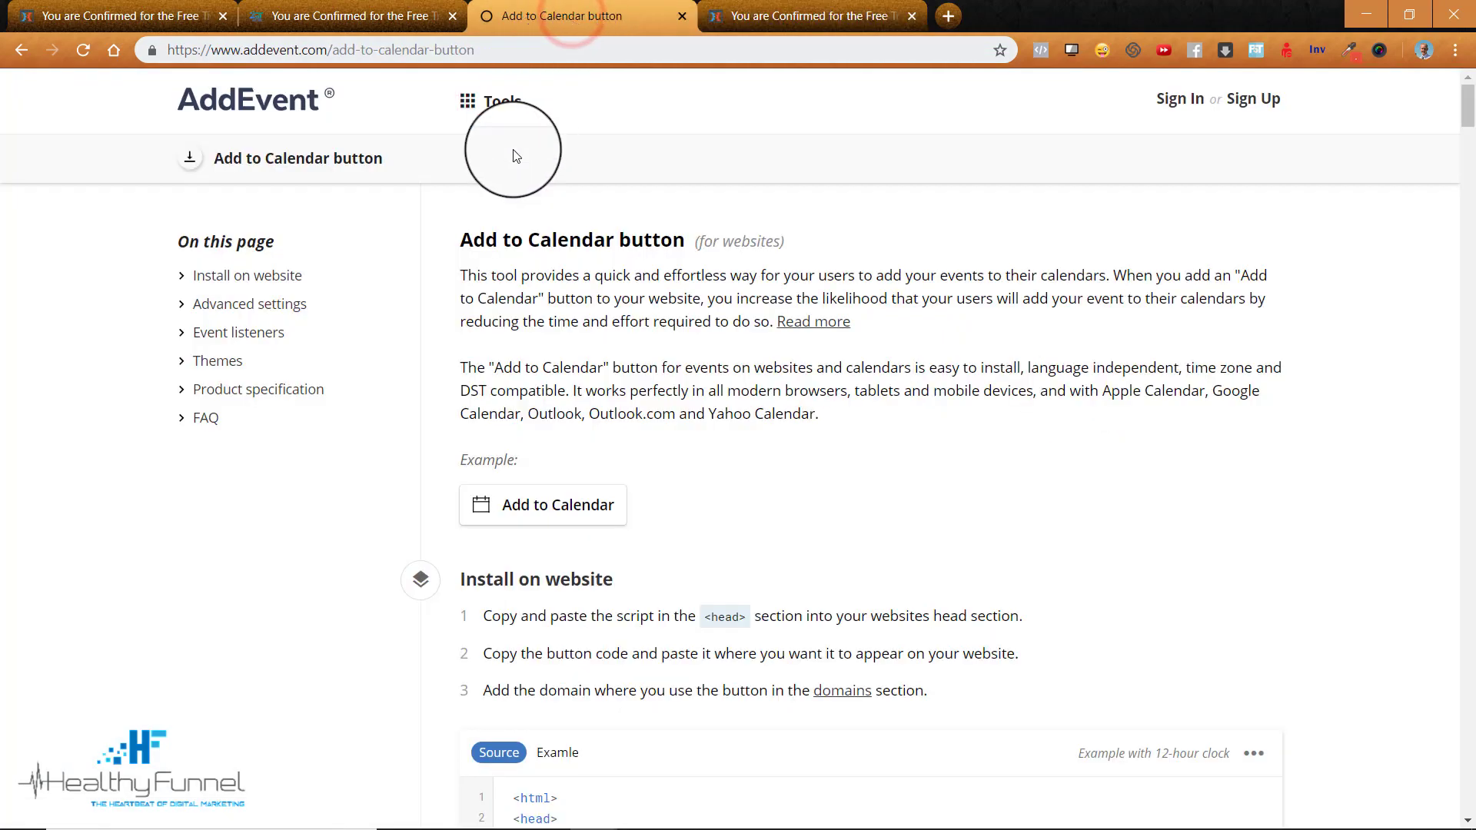
{"action": "scroll", "coordinate": [402, 355], "scroll_direction": "down", "scroll_amount": 6}
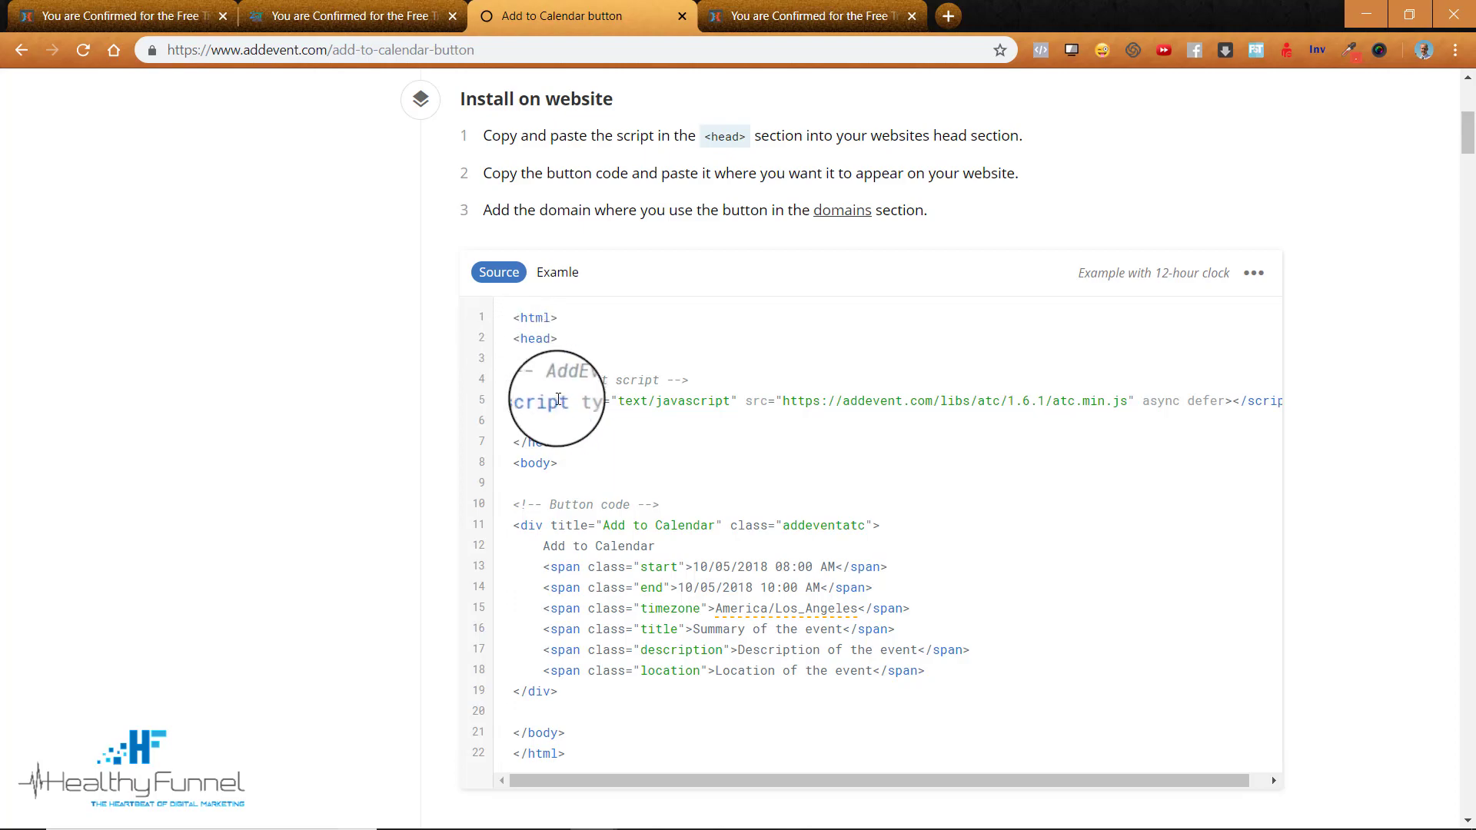
{"action": "left_click_drag", "start_coordinate": [508, 338], "coordinate": [585, 441]}
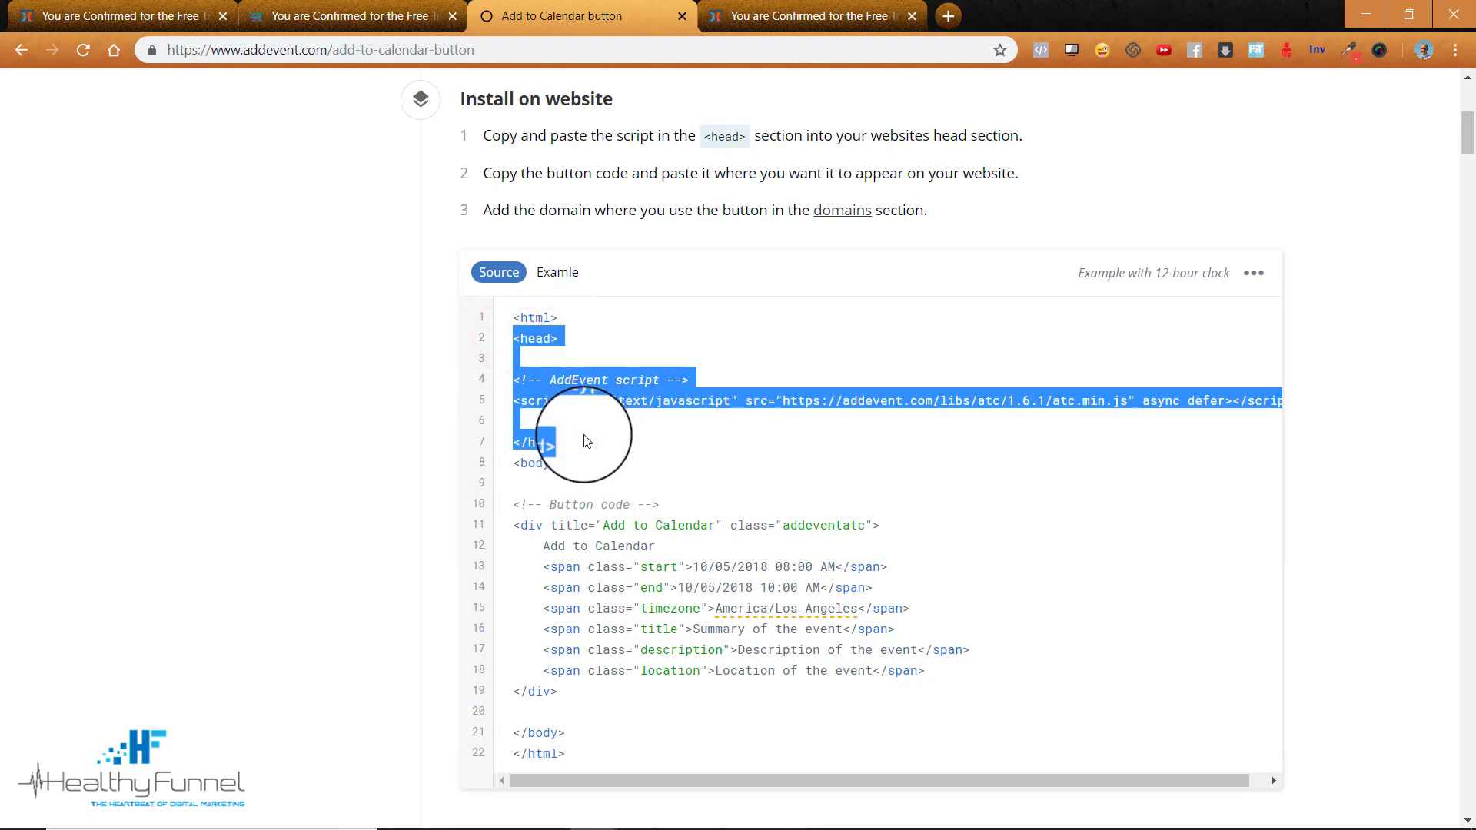
{"action": "right_click", "coordinate": [580, 394]}
{"action": "left_click", "coordinate": [635, 406]}
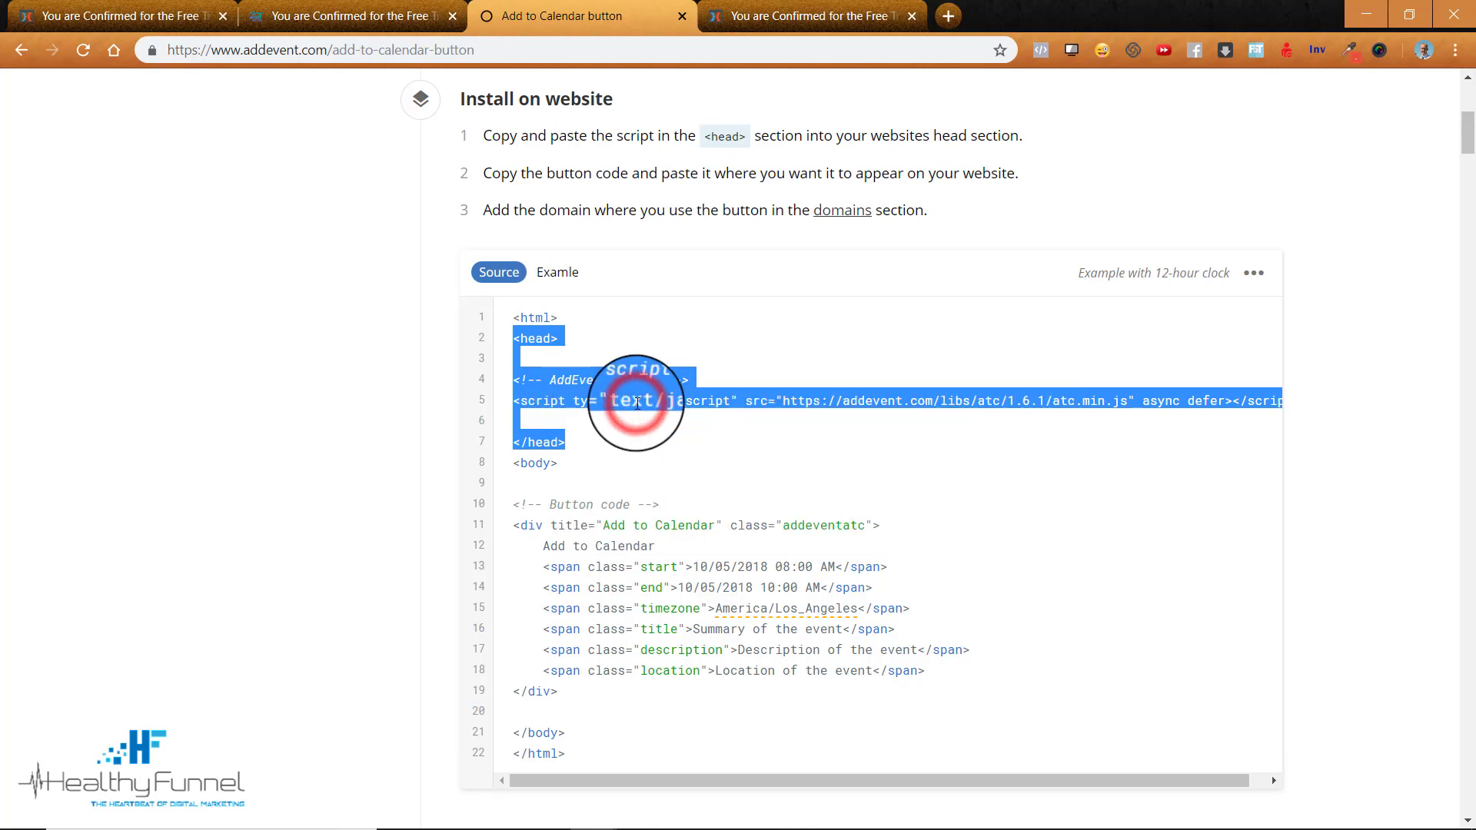
Step: Paste the AddEvent head script into the page's Tracking Code header code
{"action": "left_click", "coordinate": [761, 17]}
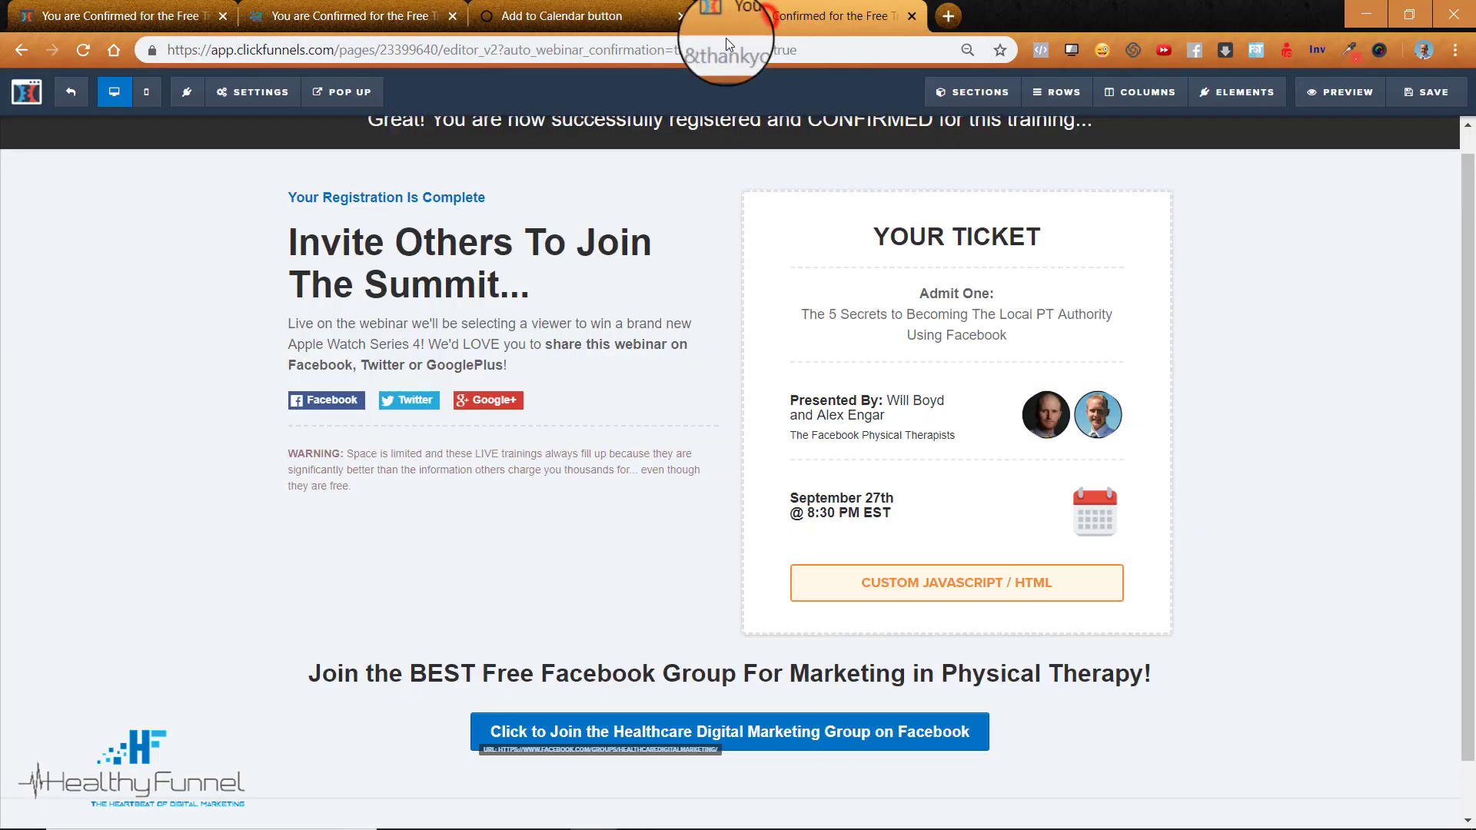
{"action": "mouse_move", "coordinate": [249, 112]}
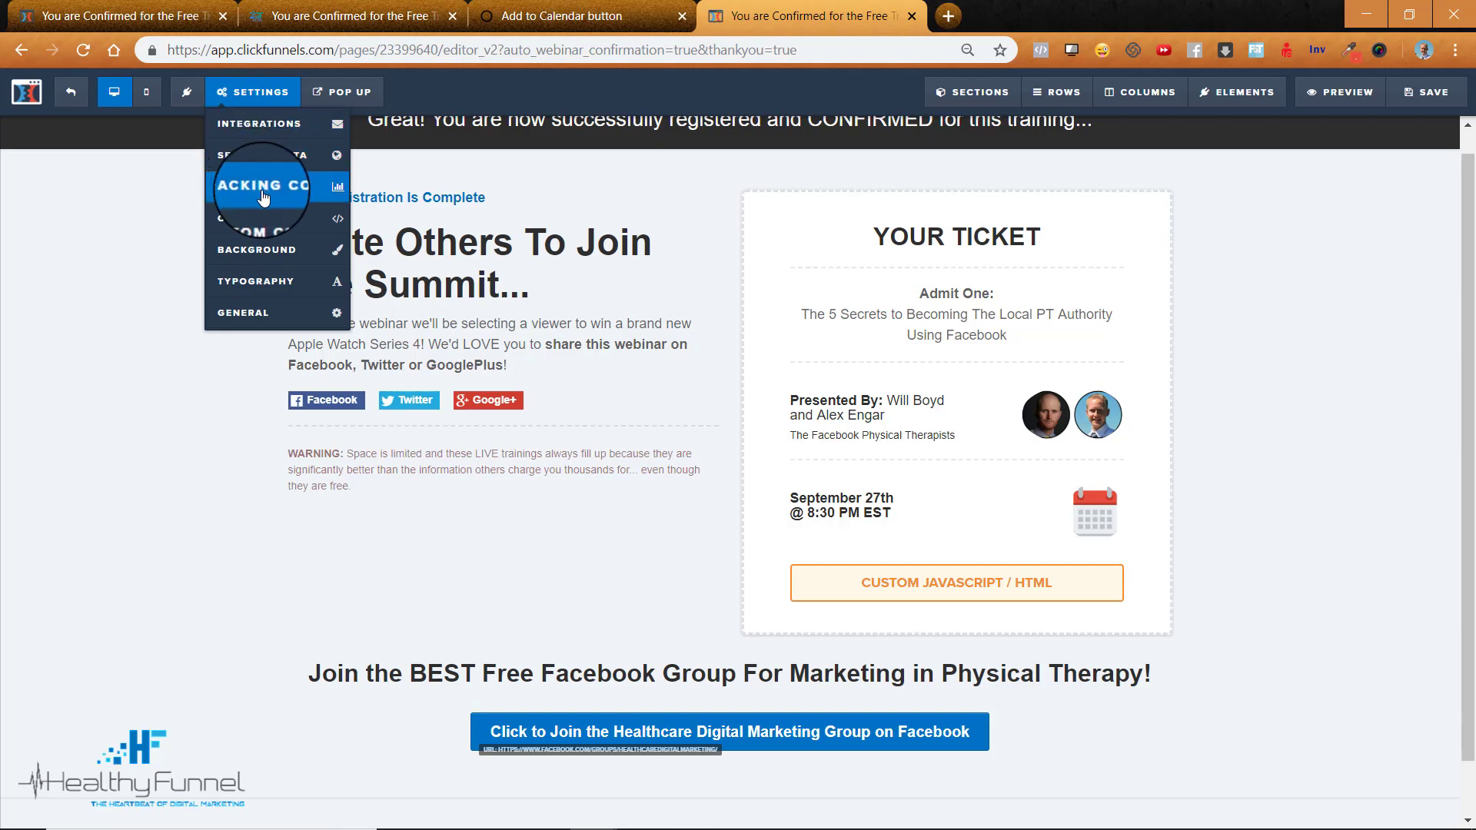
{"action": "left_click", "coordinate": [264, 197]}
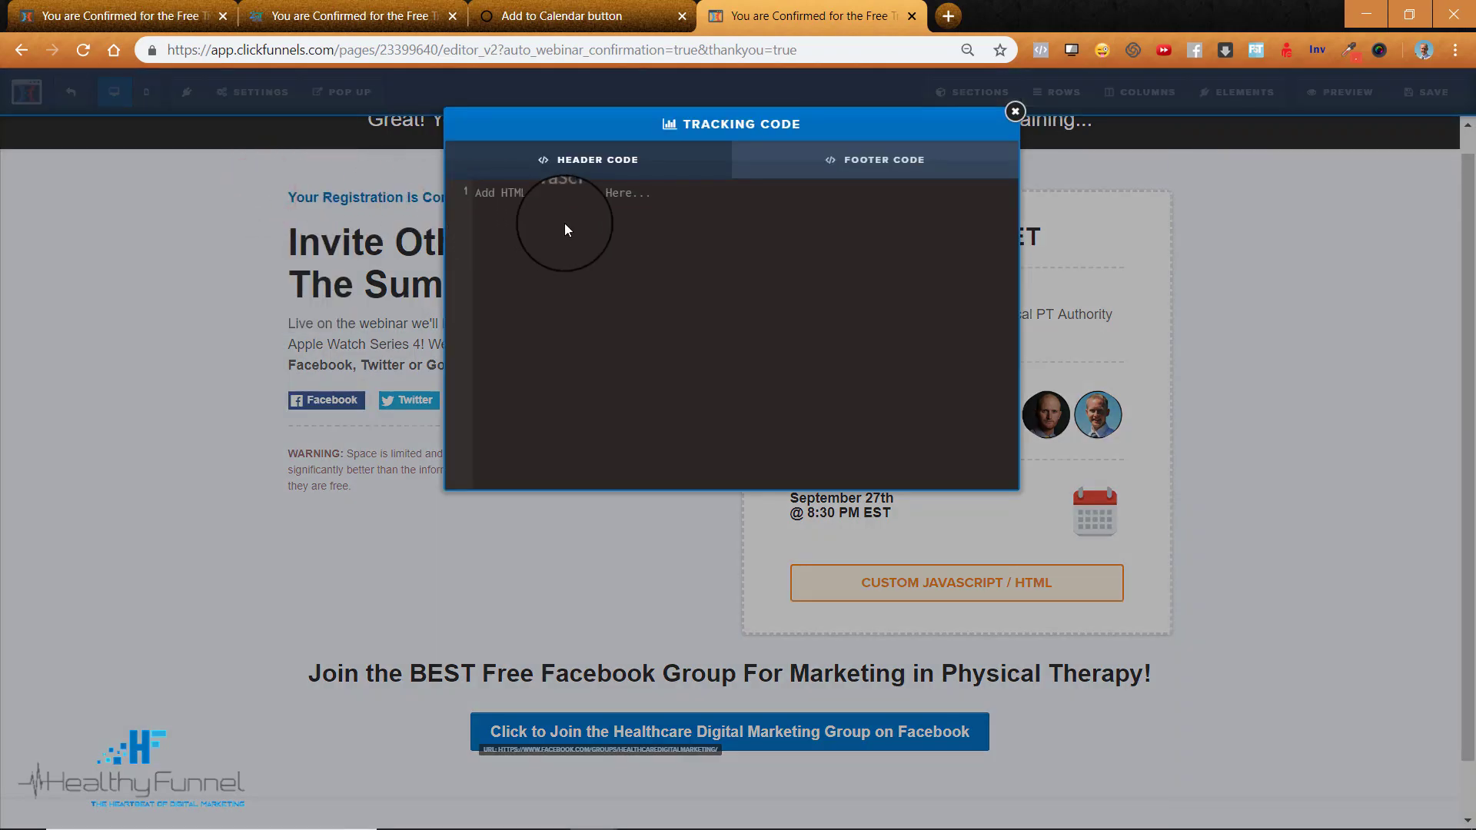
{"action": "right_click", "coordinate": [565, 229]}
{"action": "left_click", "coordinate": [641, 366]}
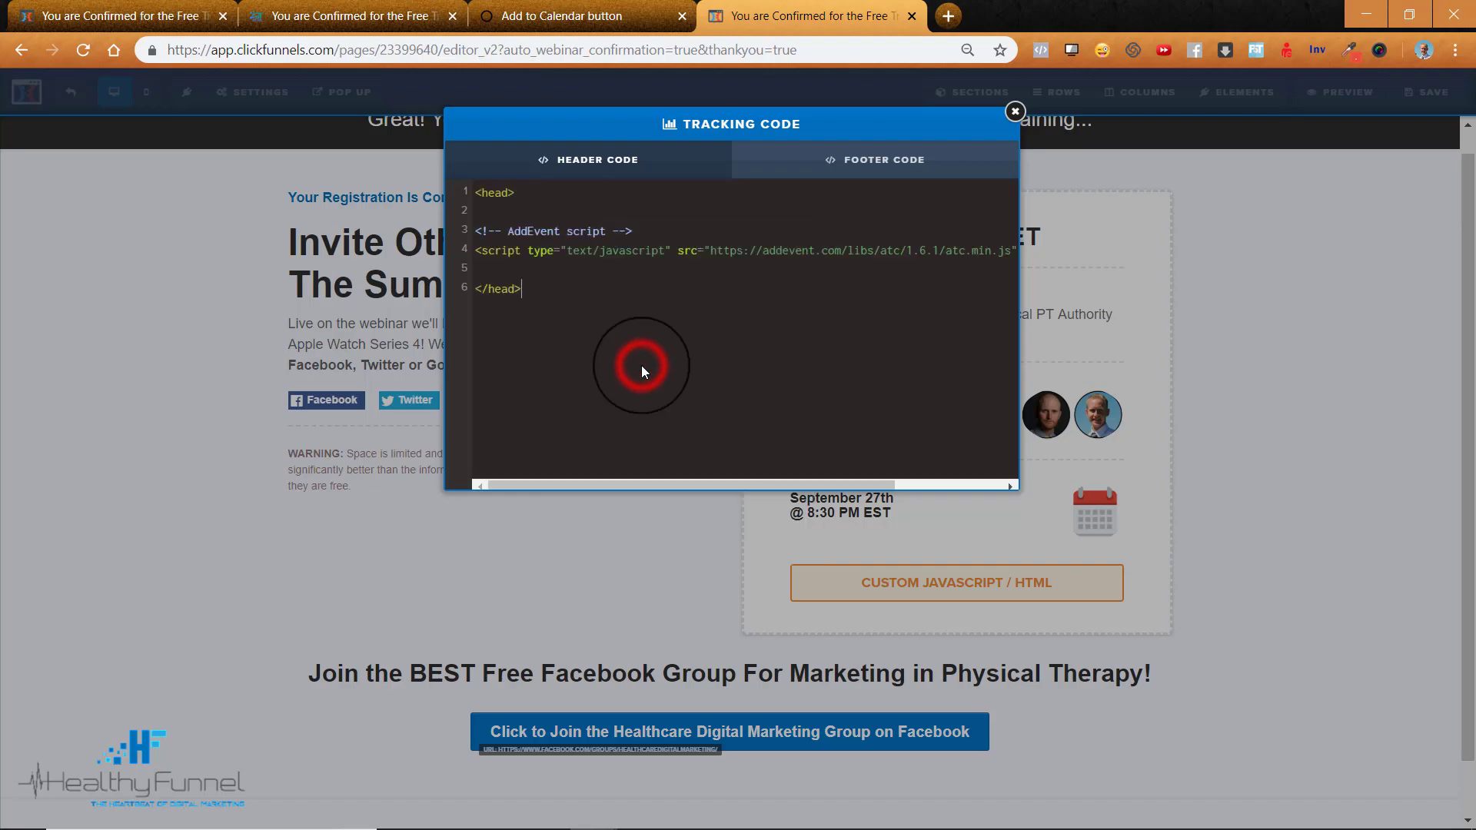
{"action": "left_click", "coordinate": [1308, 210]}
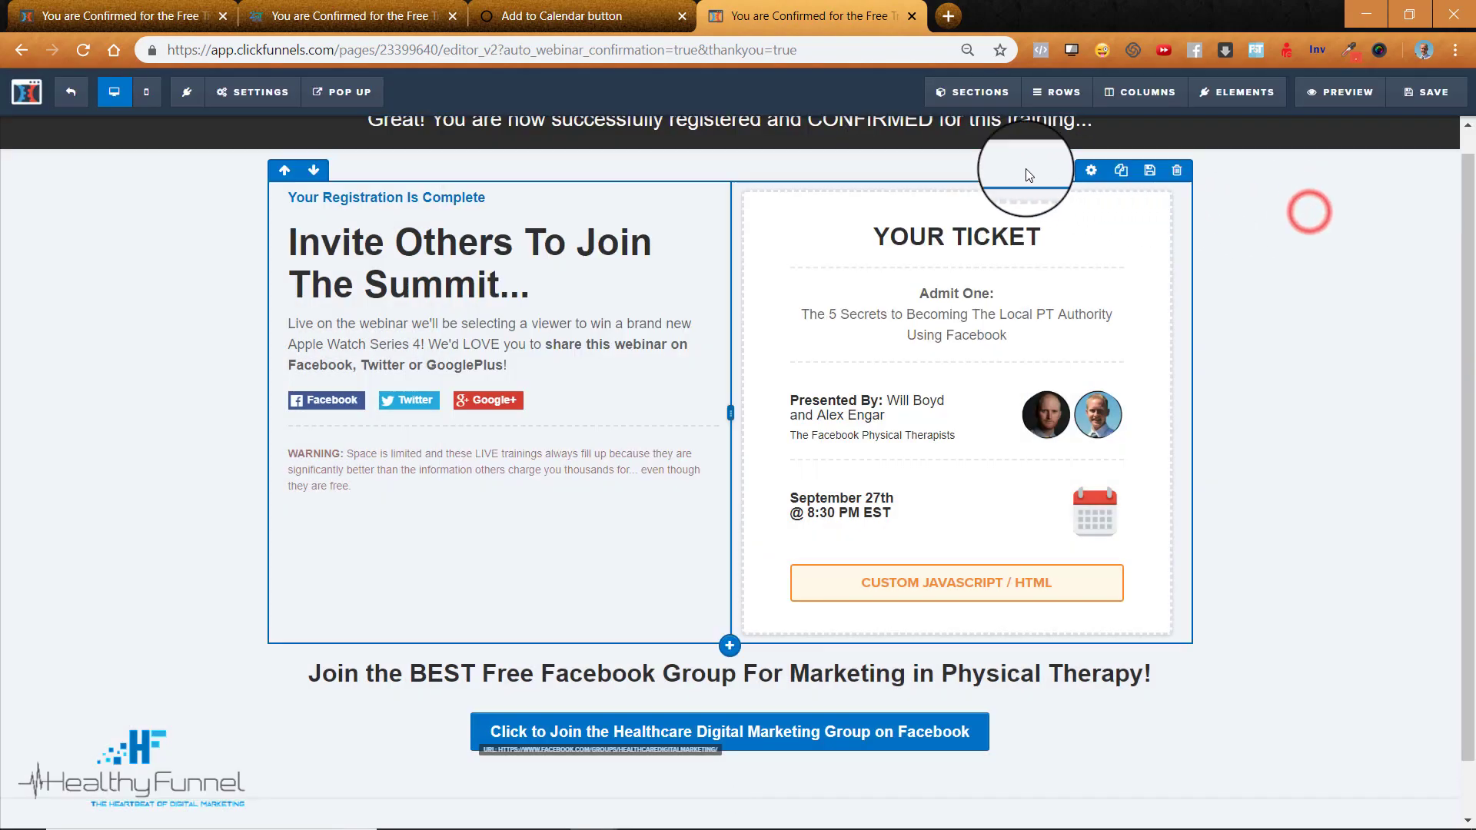
Step: Copy only the AddEvent <script> tag on line 5 of the install example
{"action": "left_click", "coordinate": [577, 17]}
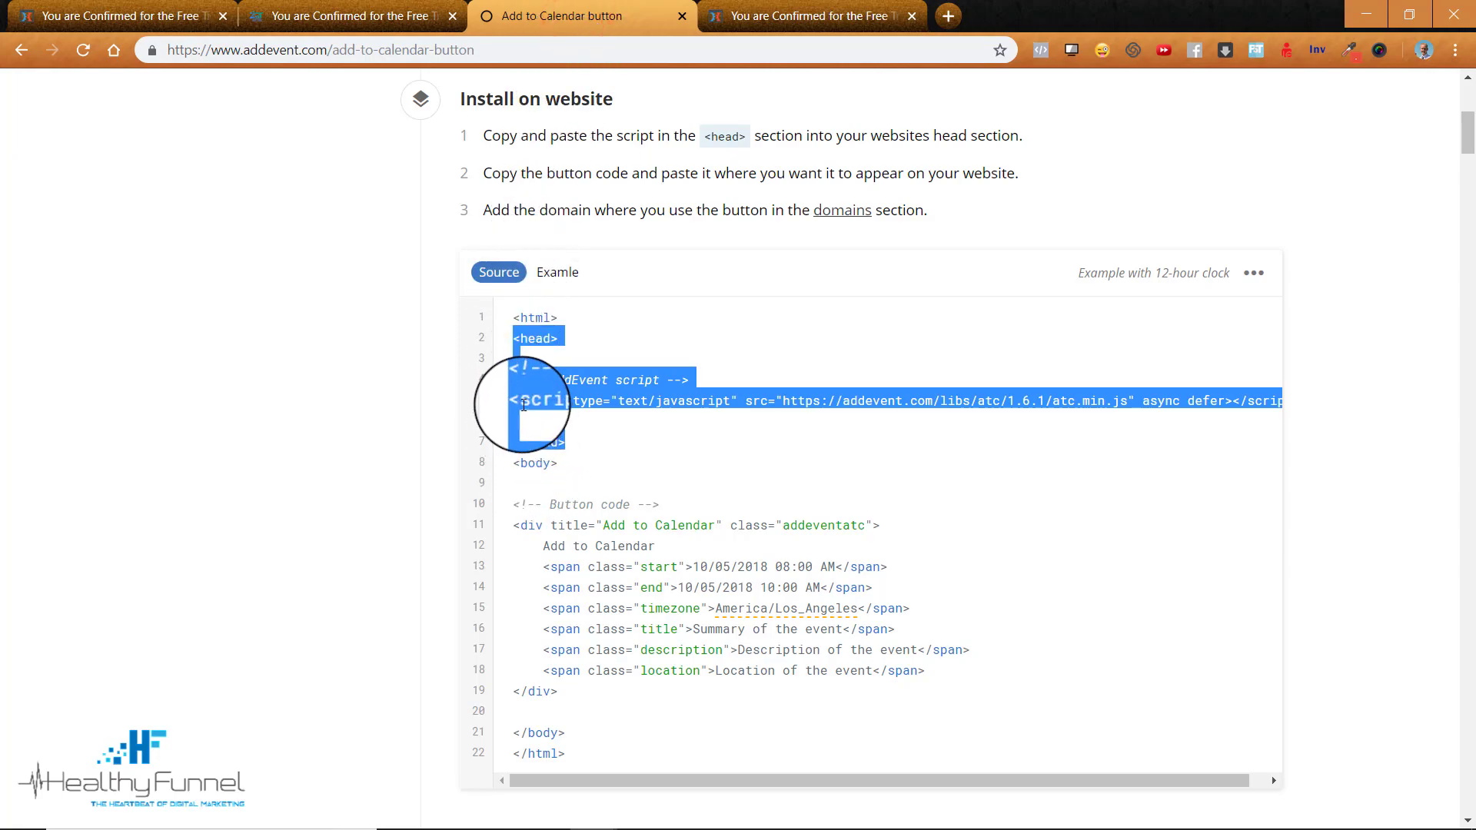
{"action": "left_click", "coordinate": [516, 400]}
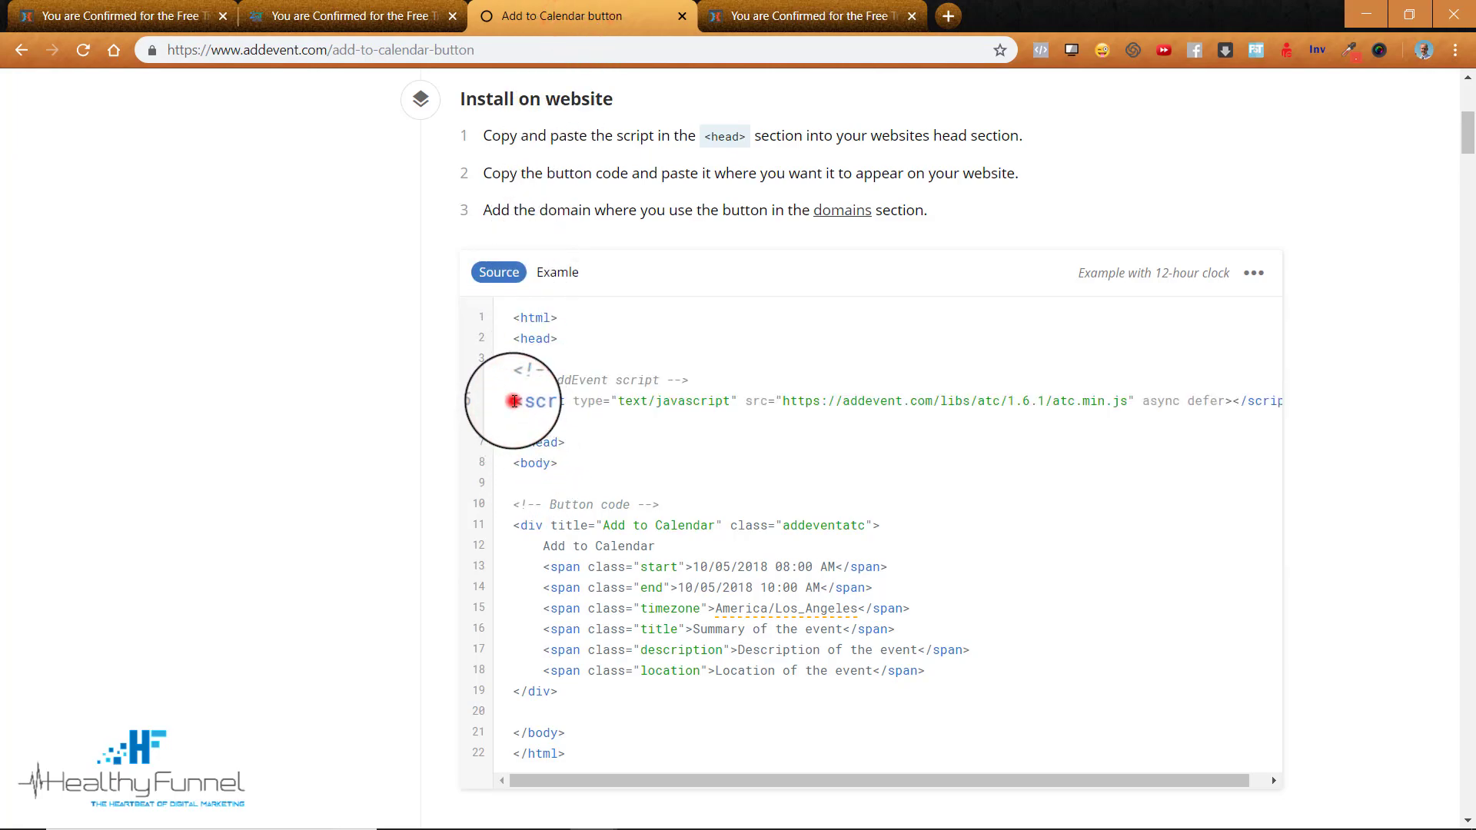
{"action": "left_click_drag", "start_coordinate": [514, 401], "coordinate": [1311, 416]}
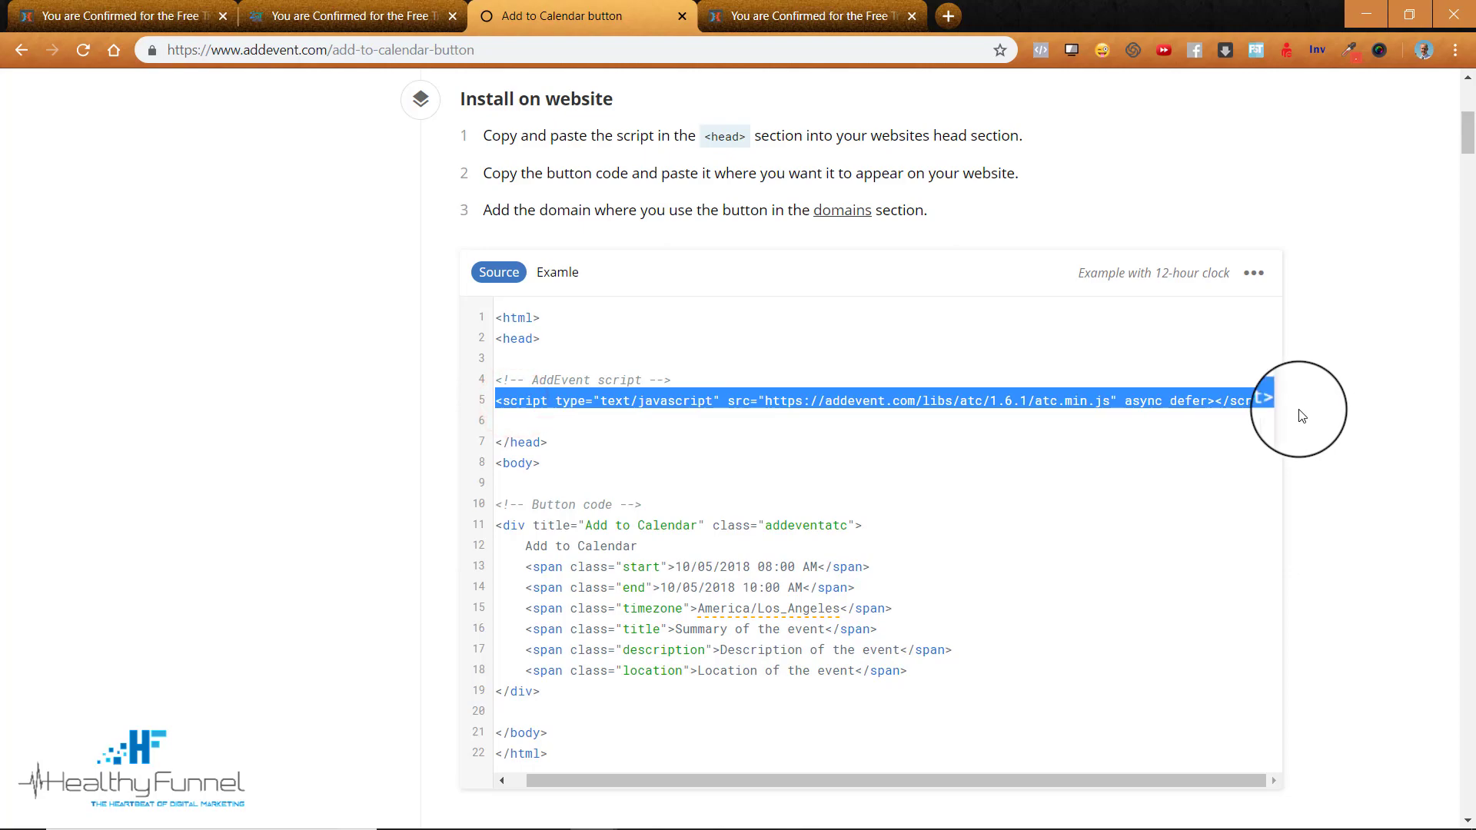
{"action": "right_click", "coordinate": [1084, 401]}
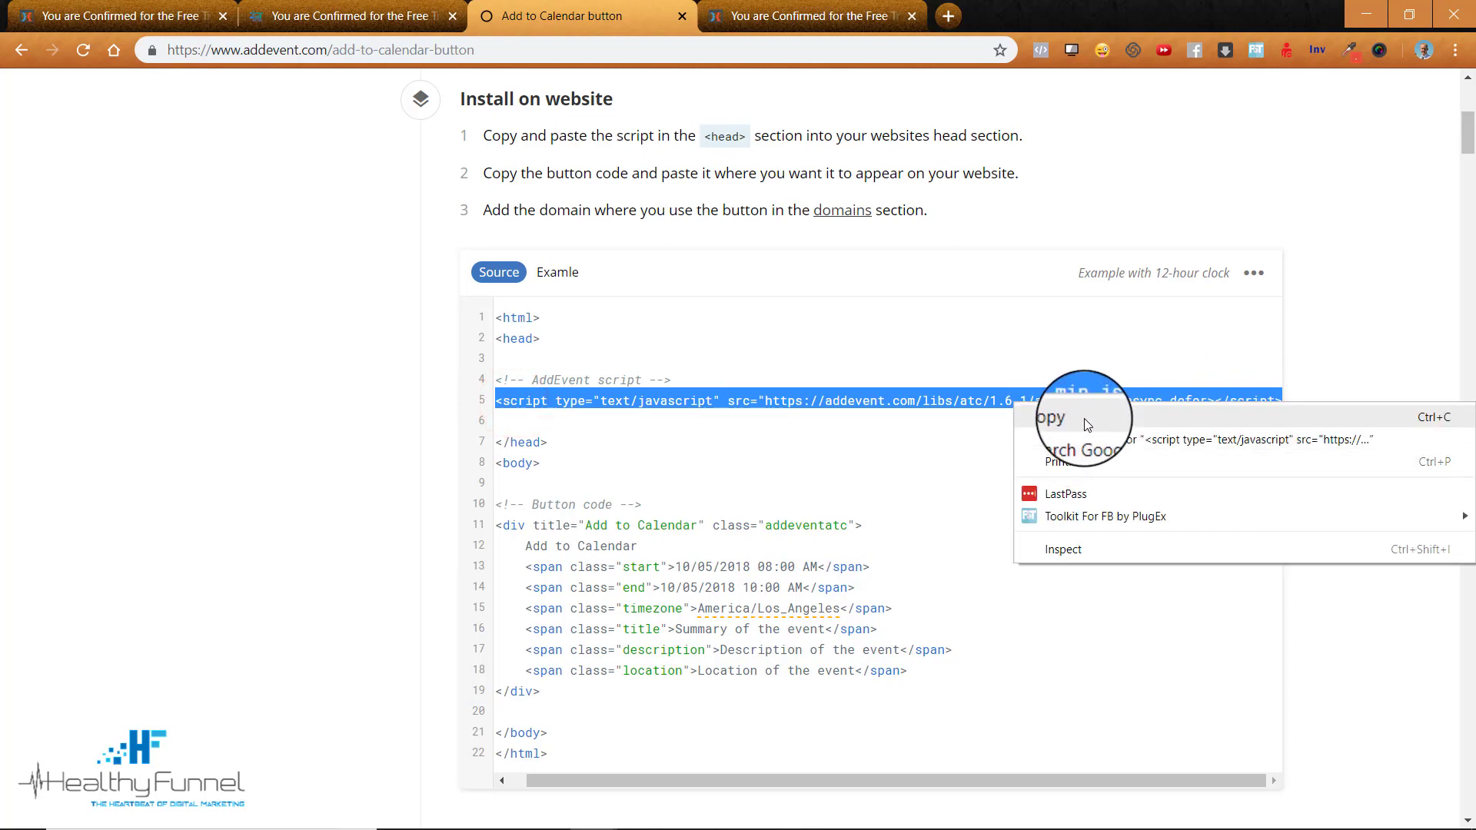
{"action": "left_click", "coordinate": [1084, 418]}
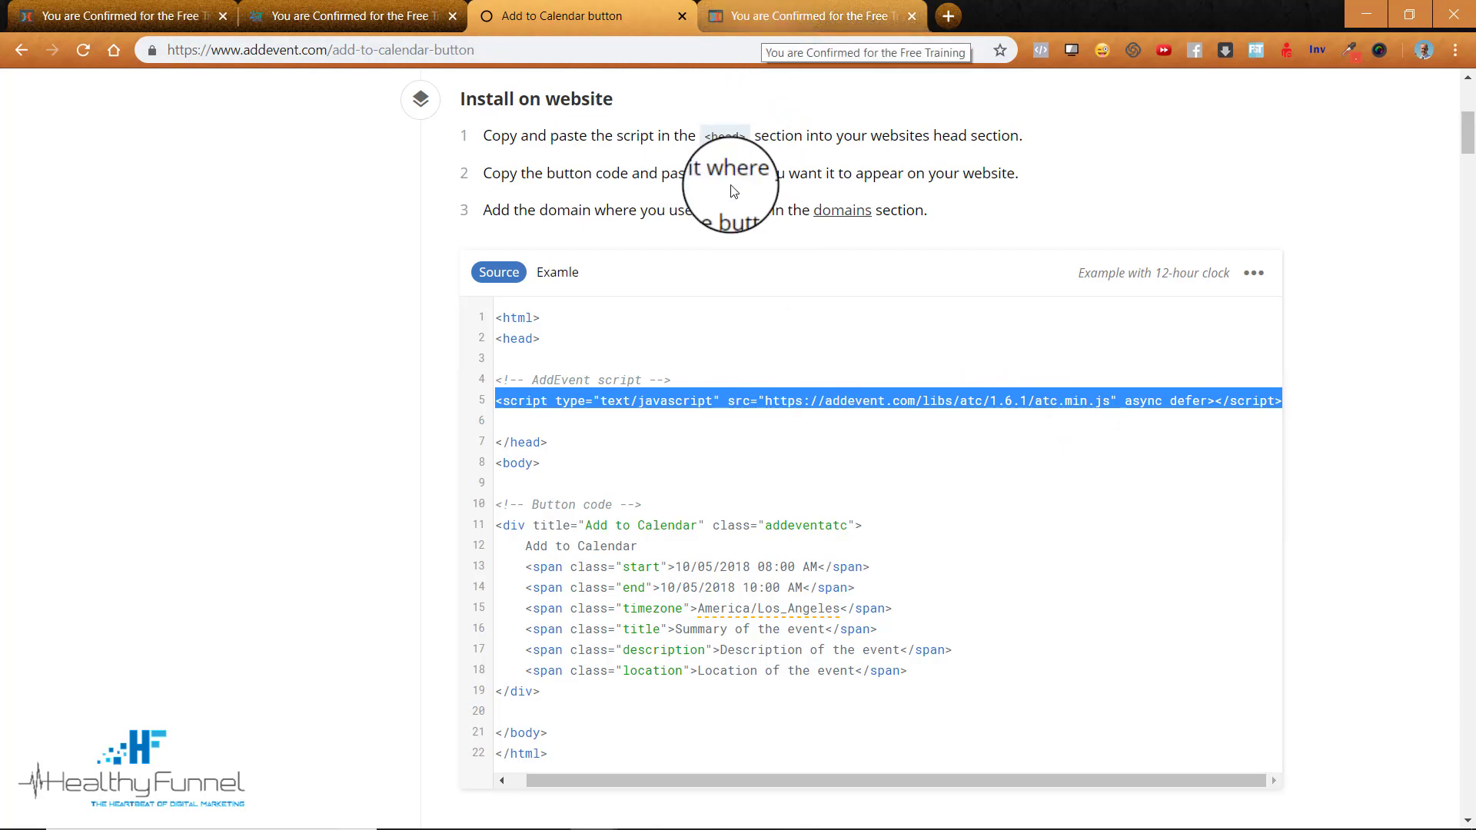
Step: Paste the AddEvent script tag into the Custom JavaScript / HTML element's code editor
{"action": "left_click", "coordinate": [804, 17]}
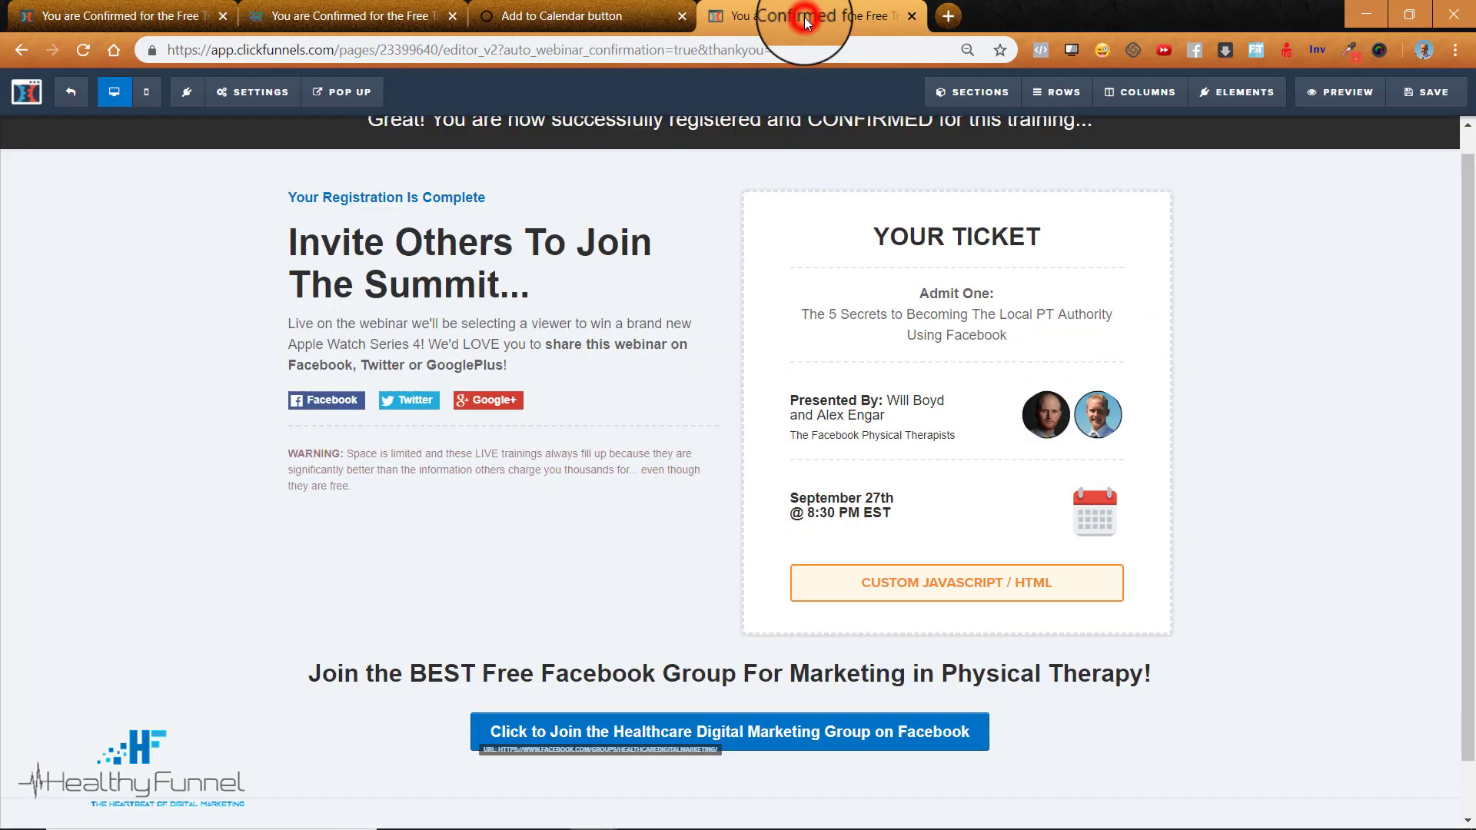
{"action": "left_click", "coordinate": [957, 594]}
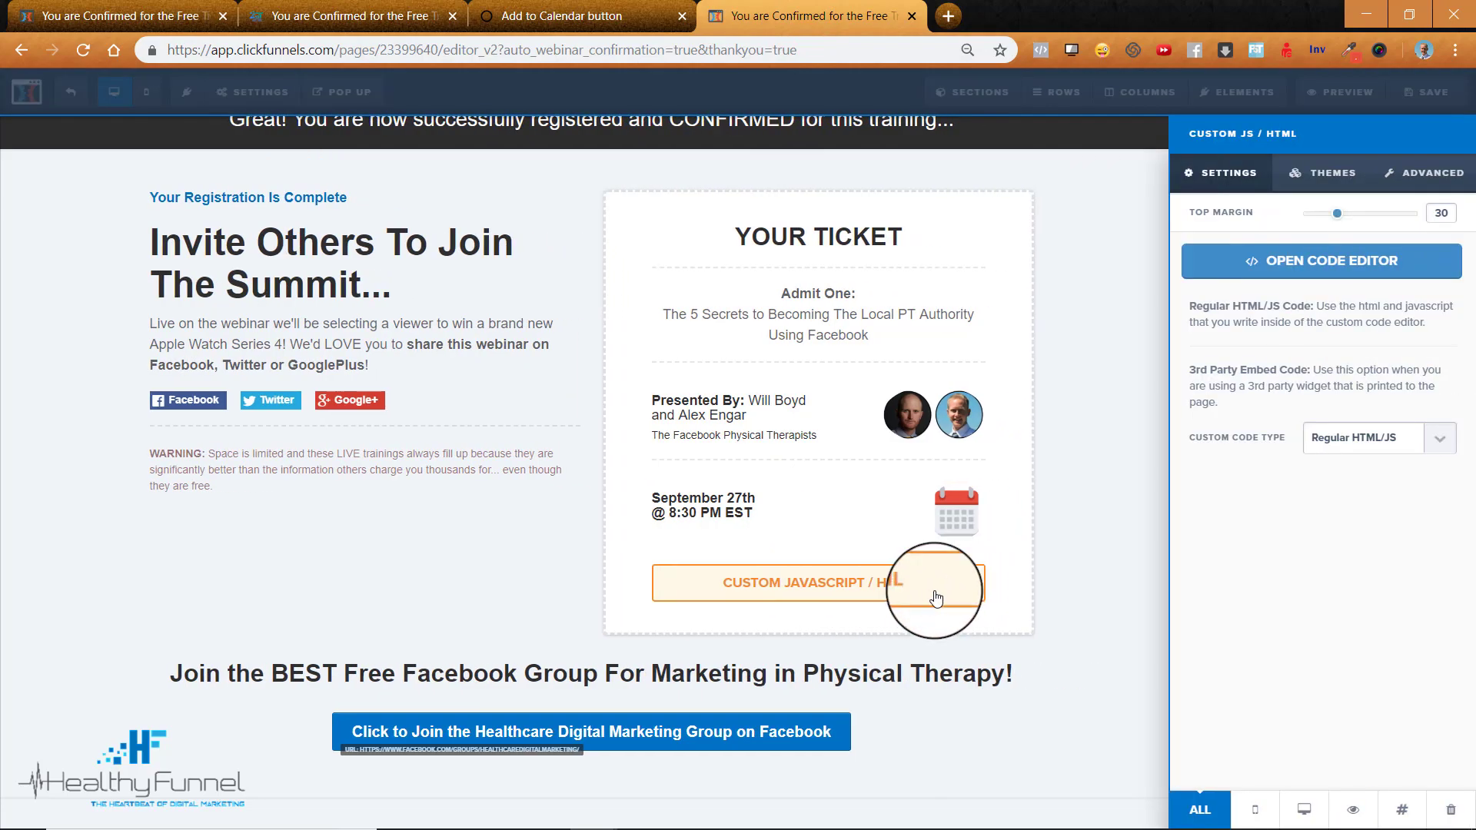
{"action": "left_click", "coordinate": [1271, 274]}
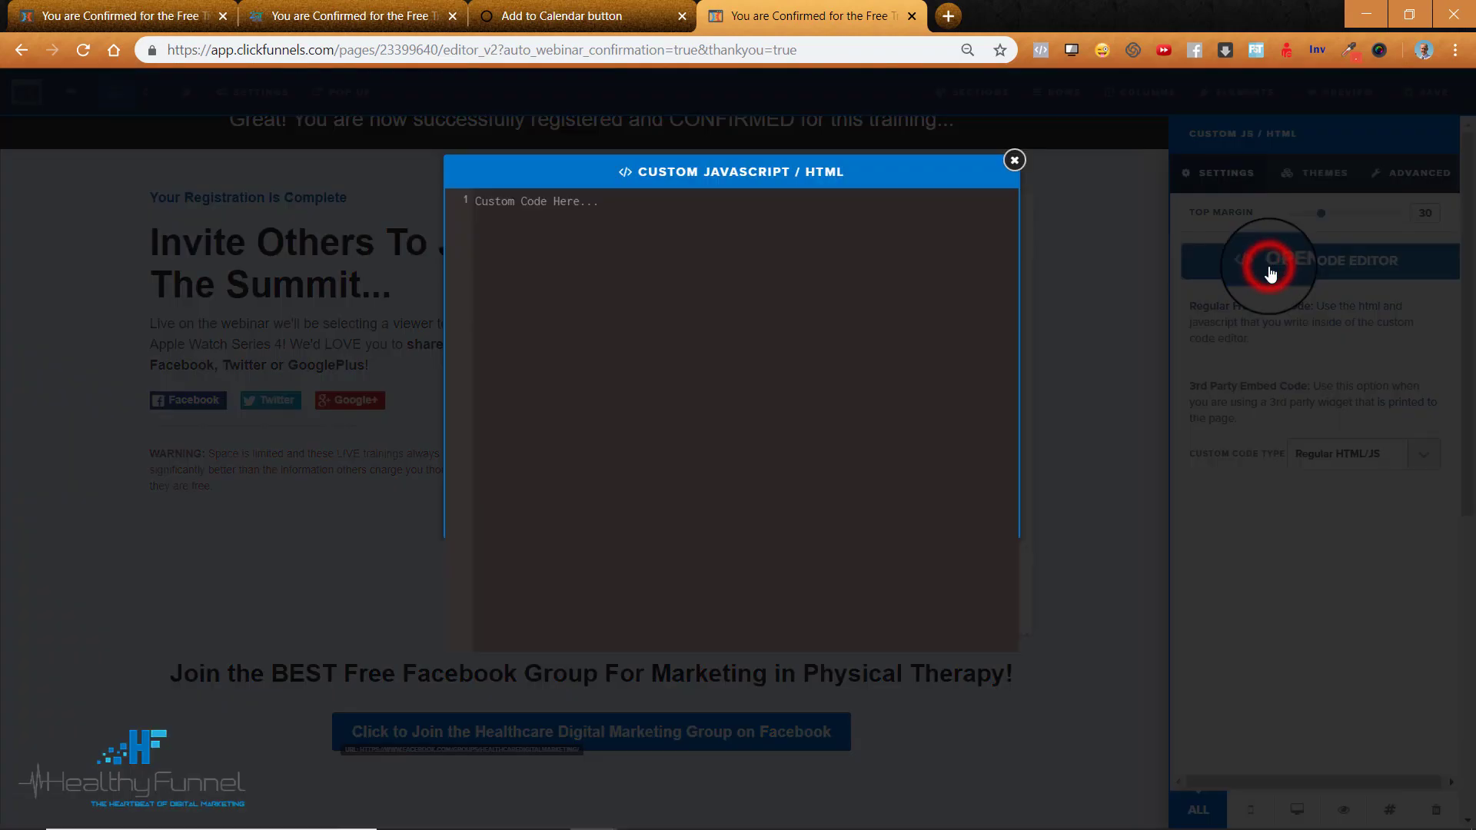
{"action": "right_click", "coordinate": [642, 277]}
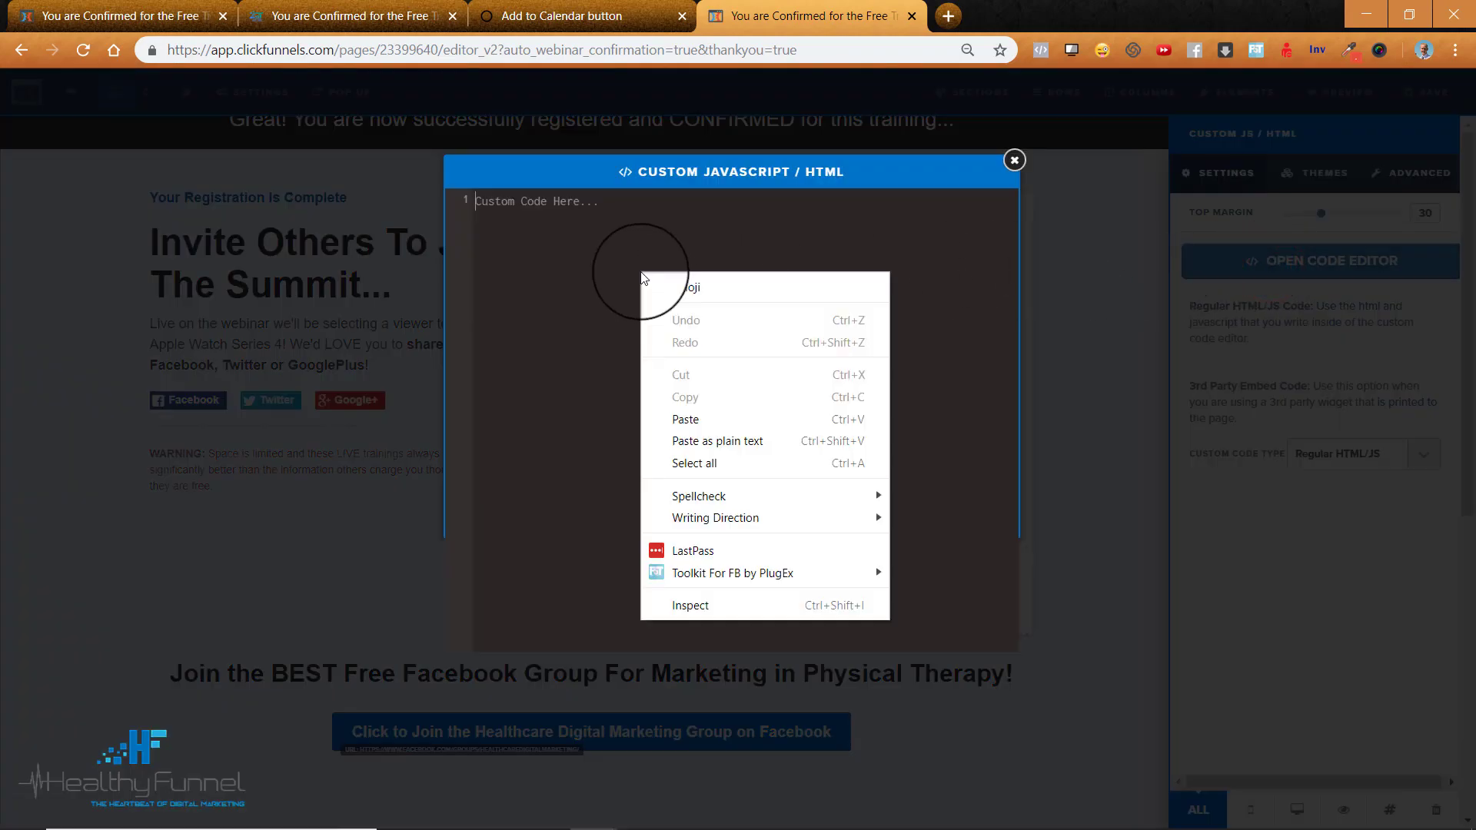
{"action": "left_click", "coordinate": [679, 419]}
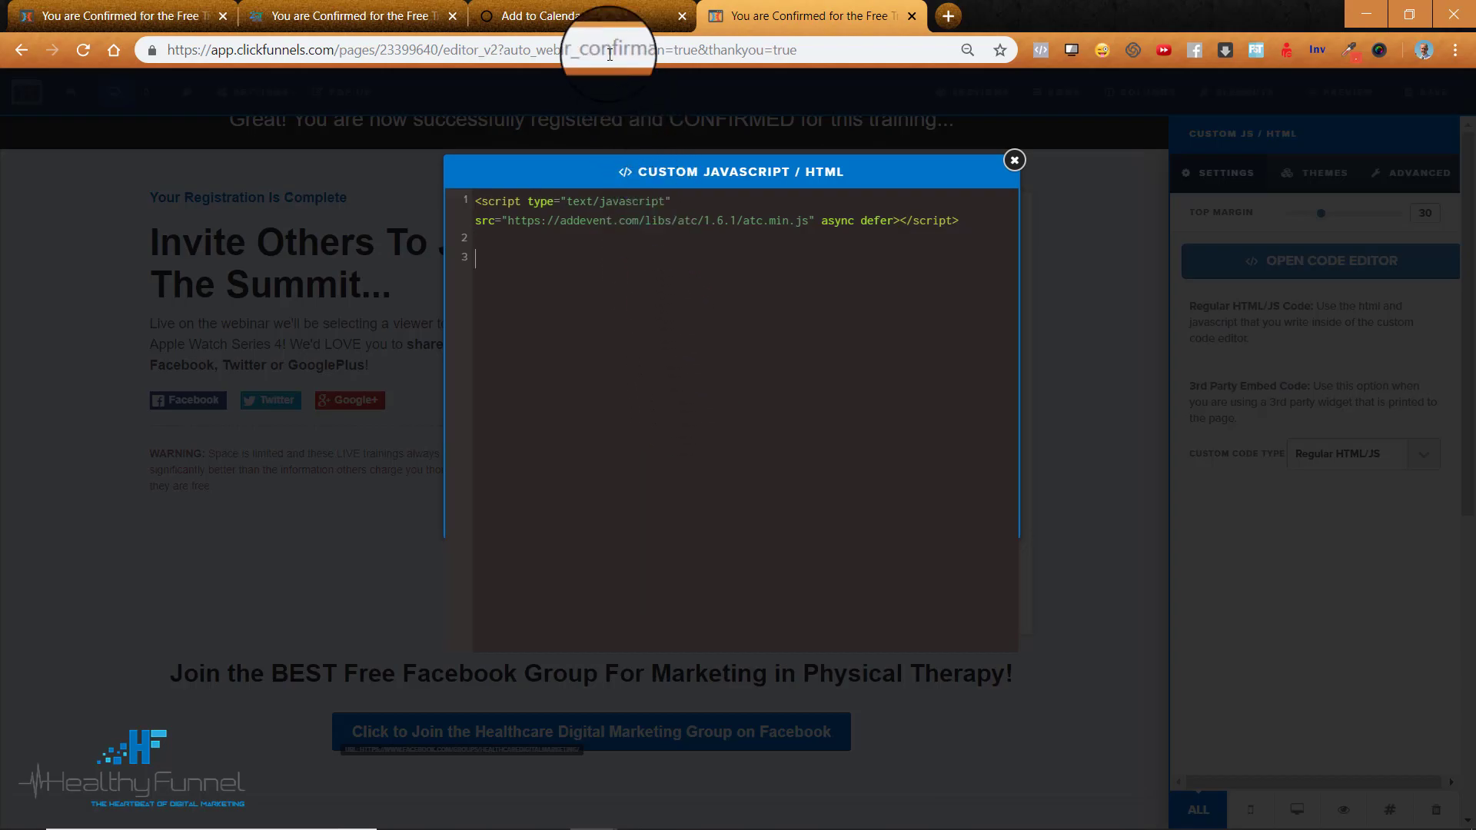
Step: Copy the Add to Calendar button code on lines 11–19 of AddEvent's example
{"action": "left_click", "coordinate": [597, 16]}
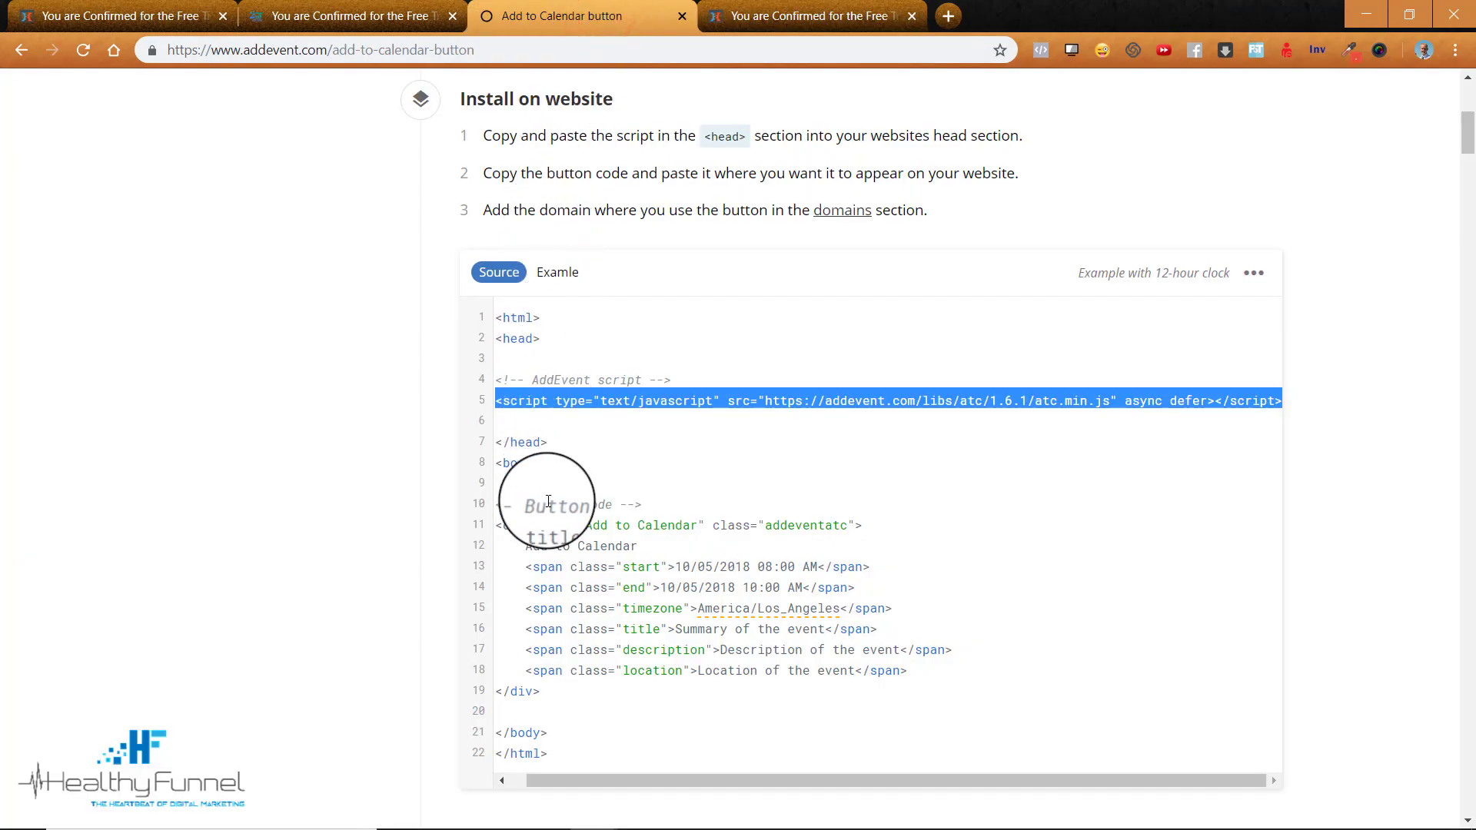
{"action": "scroll", "coordinate": [548, 500], "scroll_direction": "down", "scroll_amount": 1}
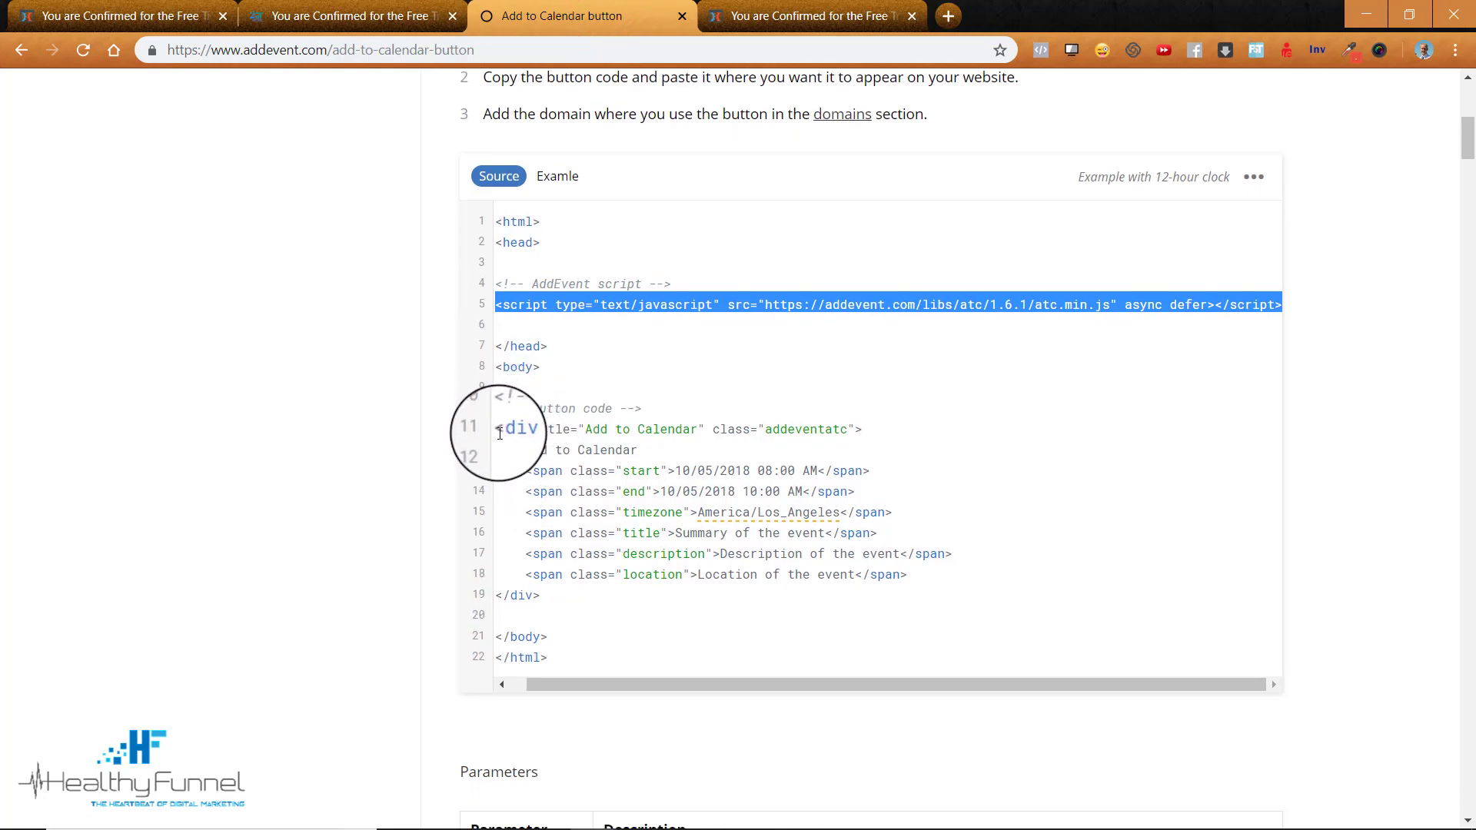
{"action": "left_click_drag", "start_coordinate": [499, 432], "coordinate": [572, 608]}
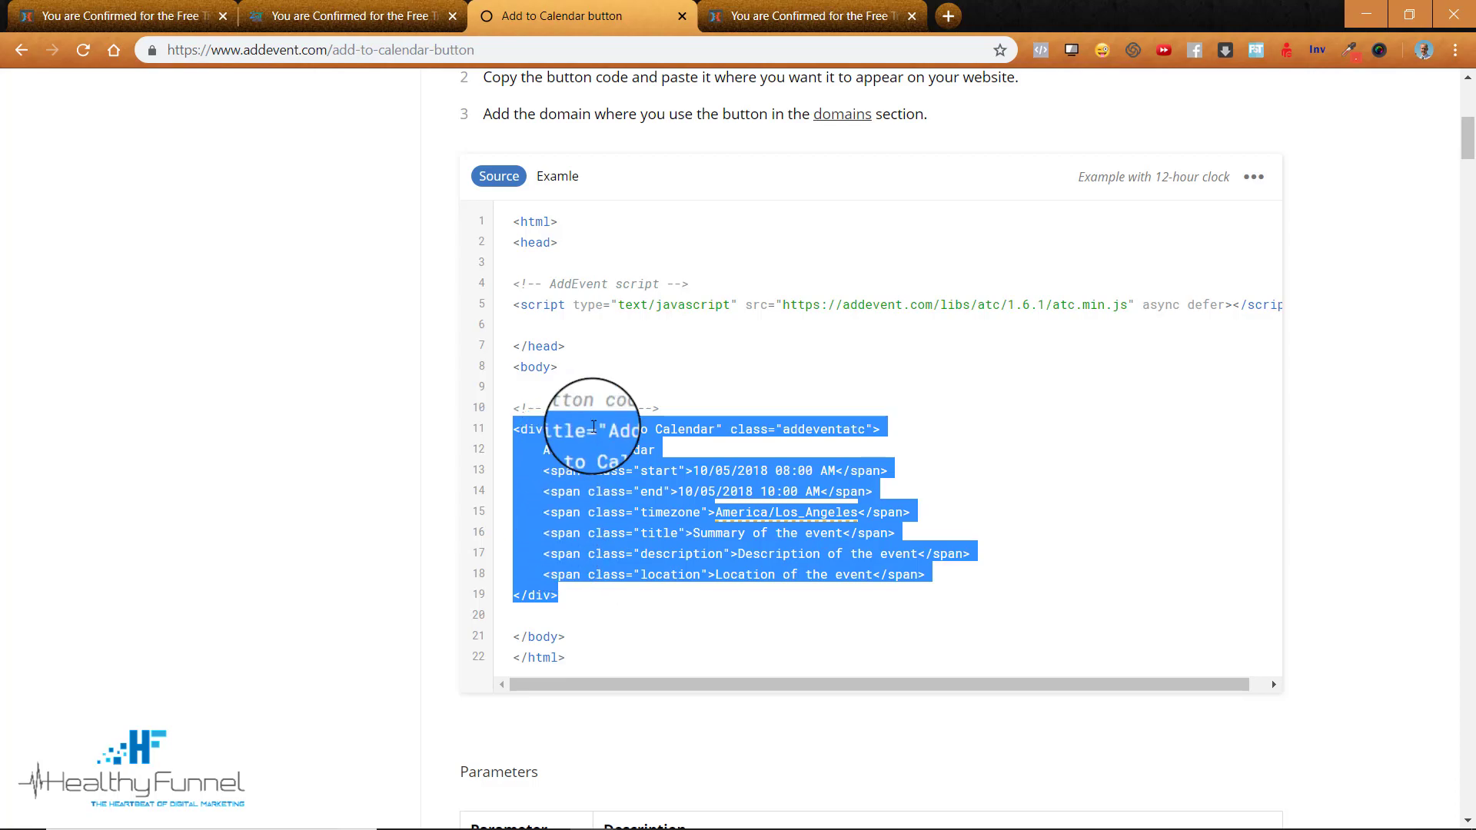
{"action": "right_click", "coordinate": [589, 529]}
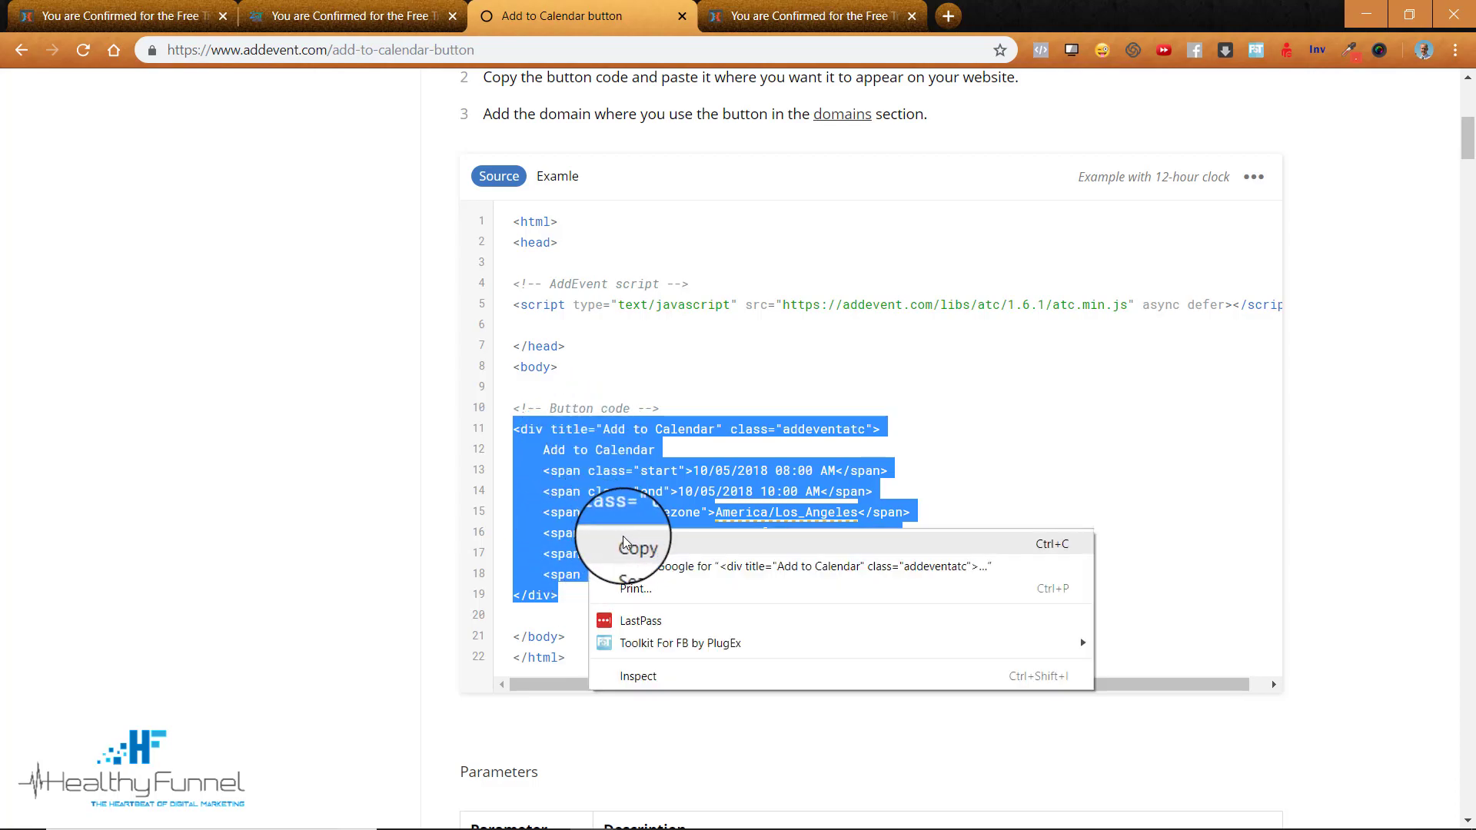
{"action": "left_click", "coordinate": [623, 537]}
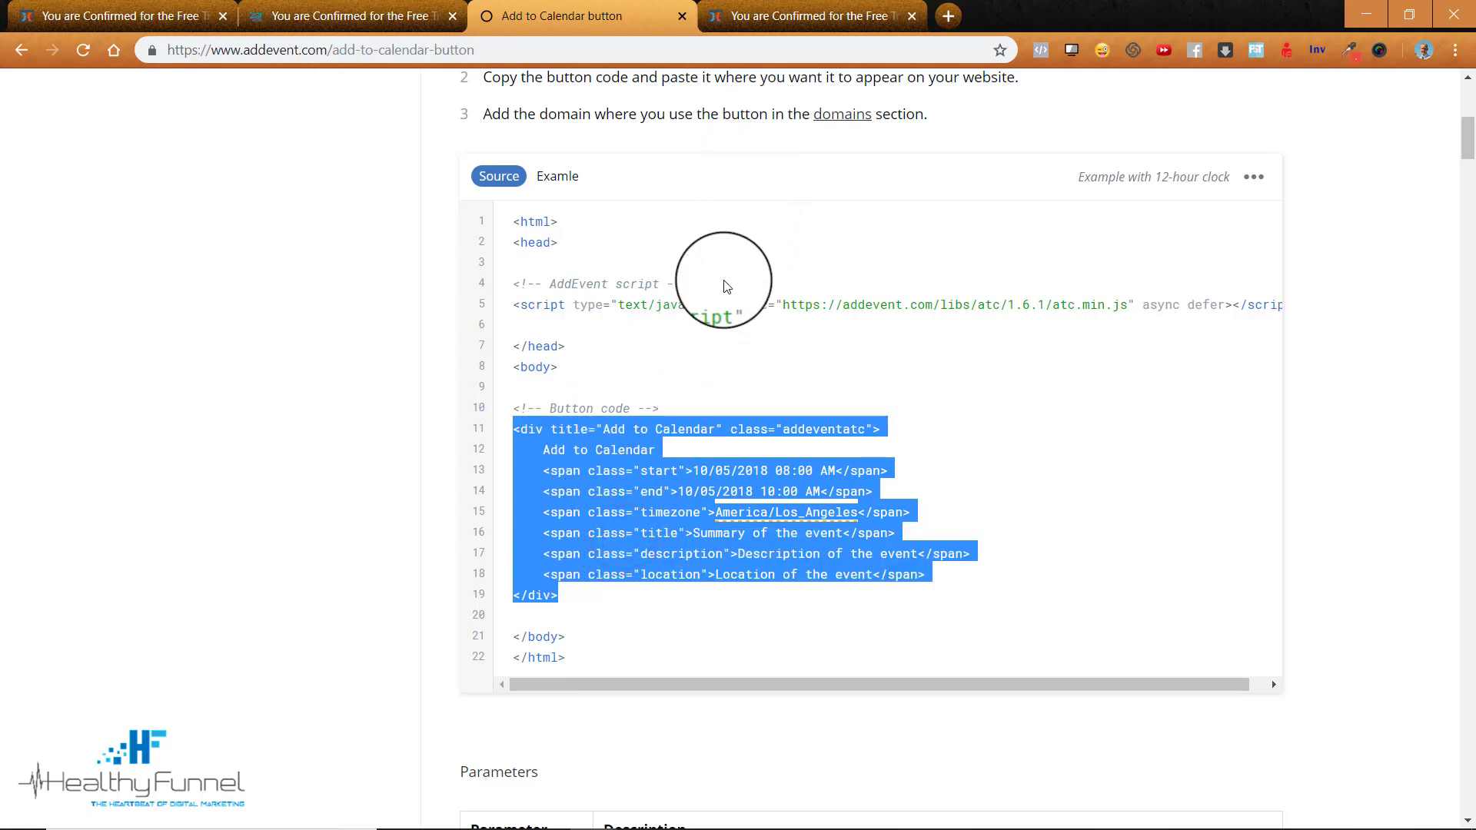
Step: Paste the button code below the script tag in the custom element and close the editor
{"action": "left_click", "coordinate": [808, 23]}
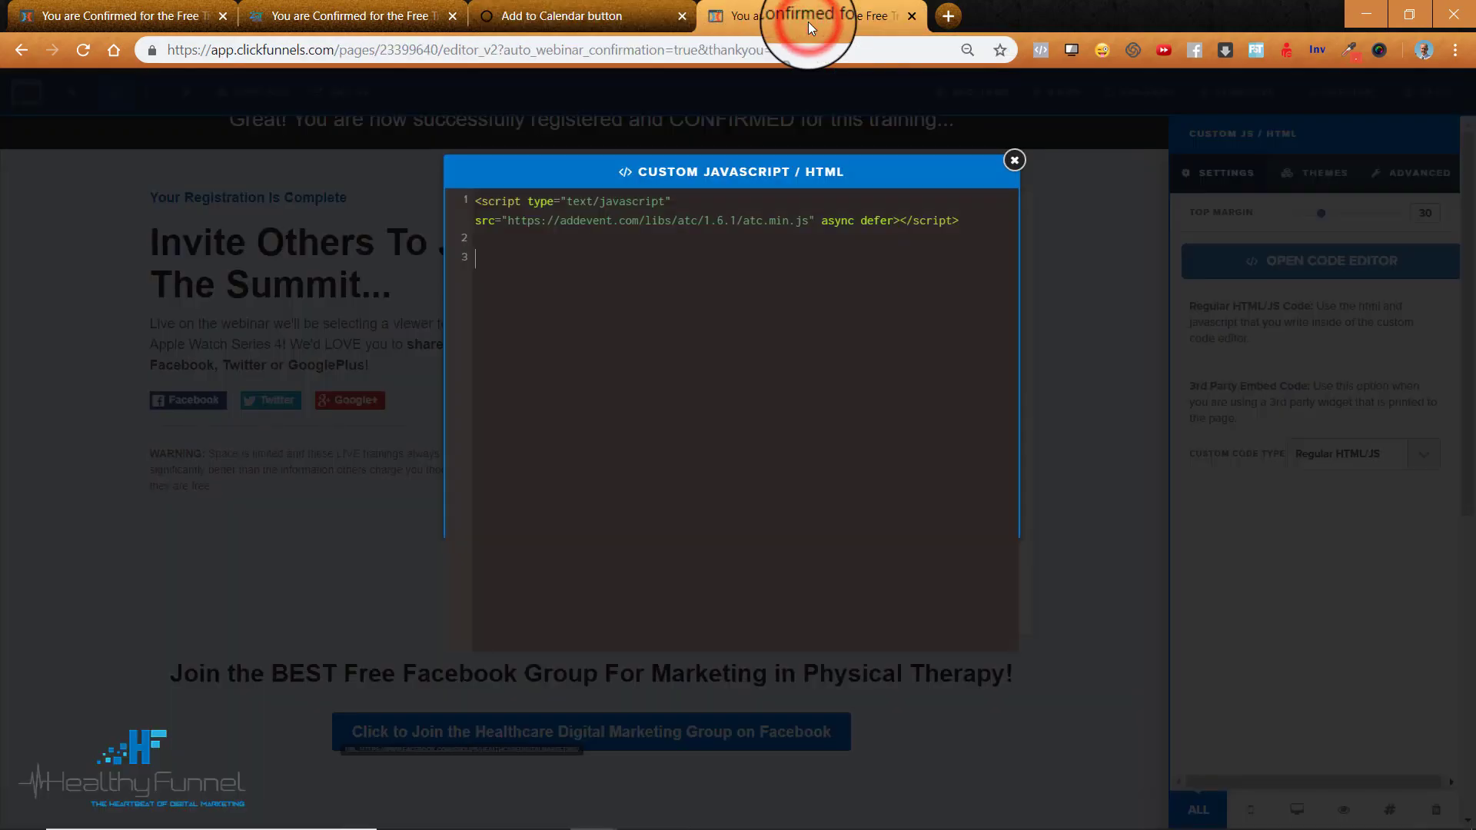
{"action": "right_click", "coordinate": [523, 275]}
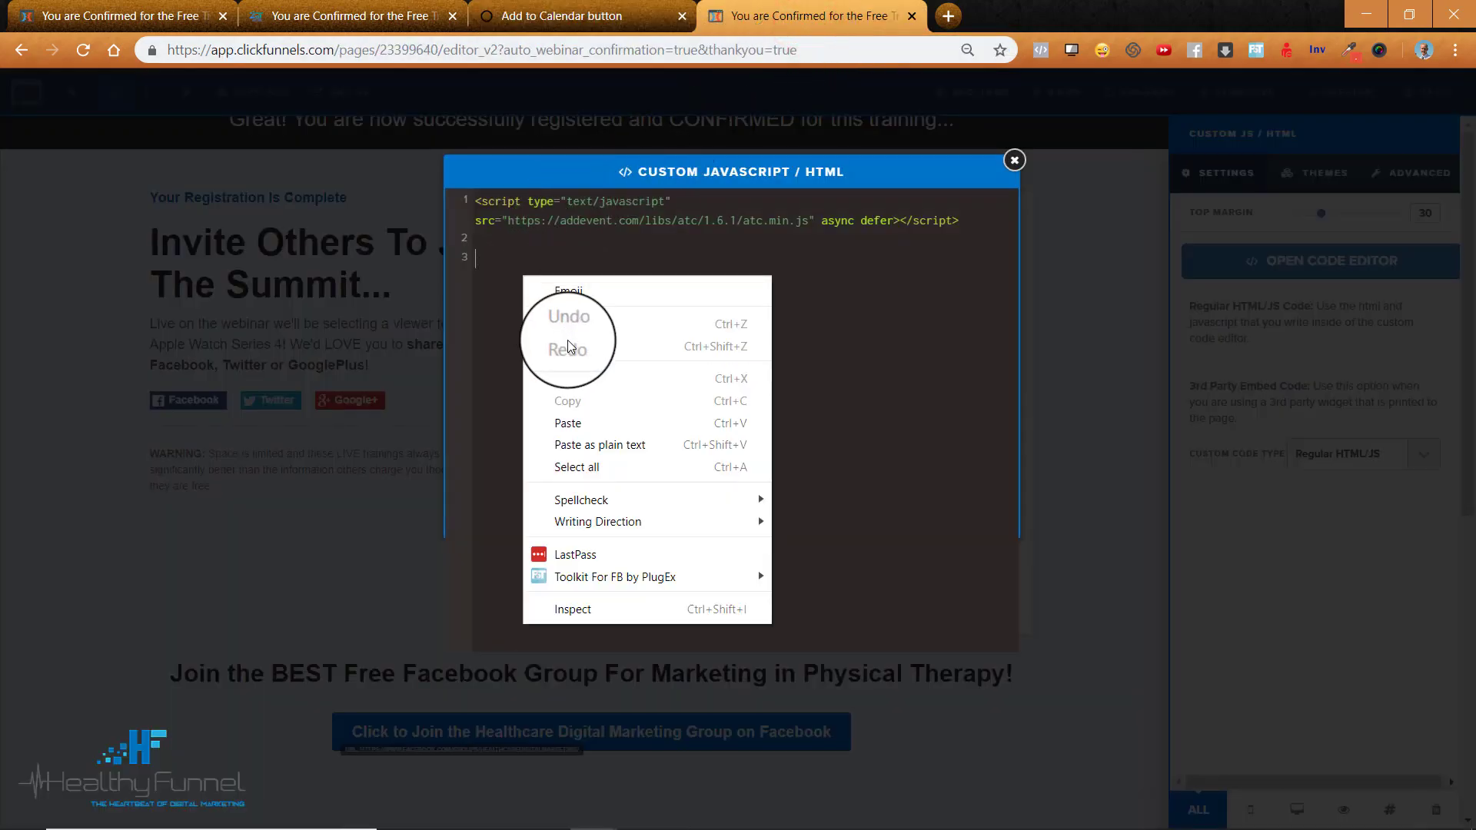
{"action": "left_click", "coordinate": [578, 423]}
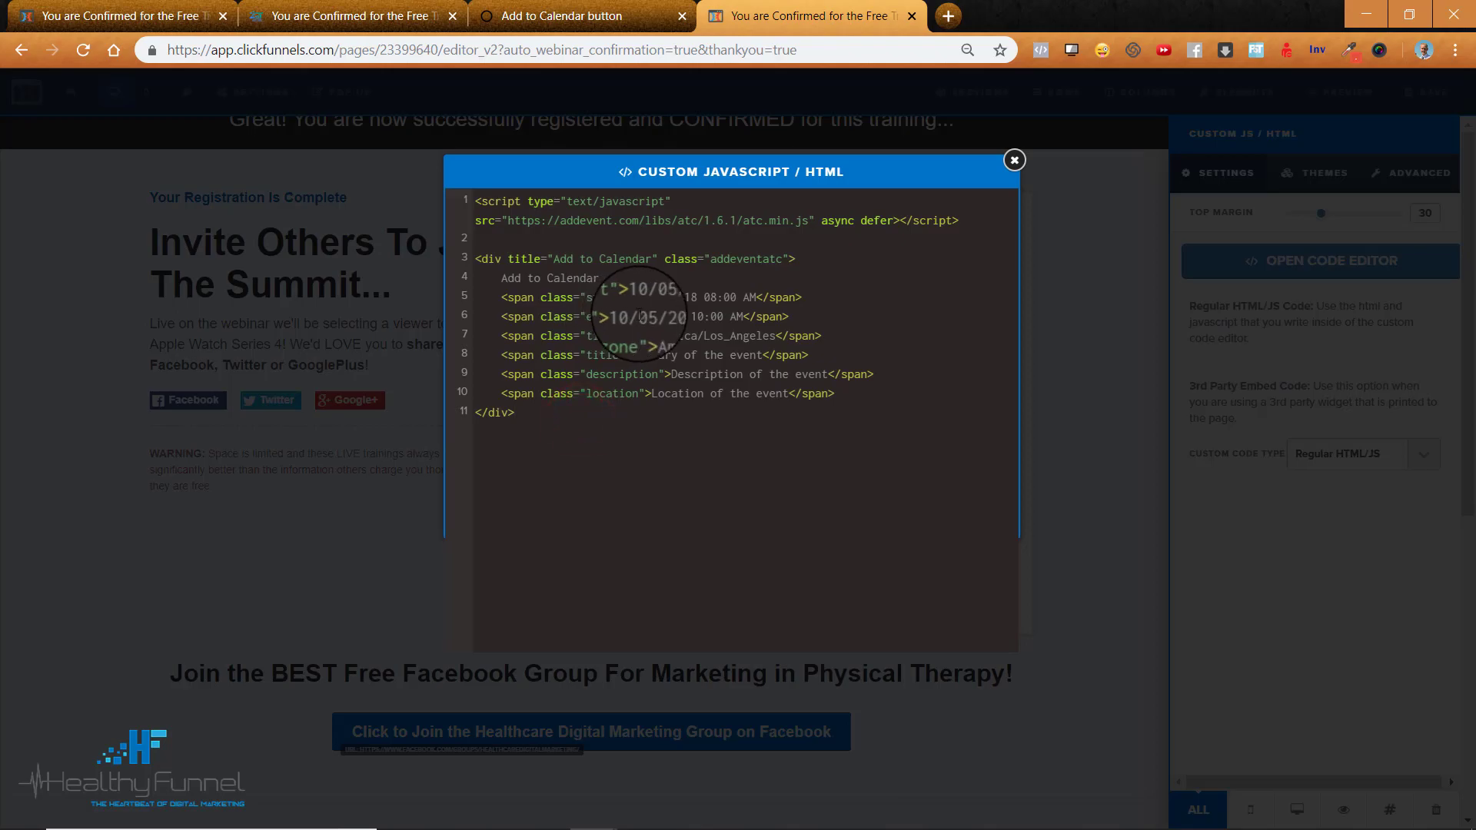
{"action": "left_click", "coordinate": [1096, 314]}
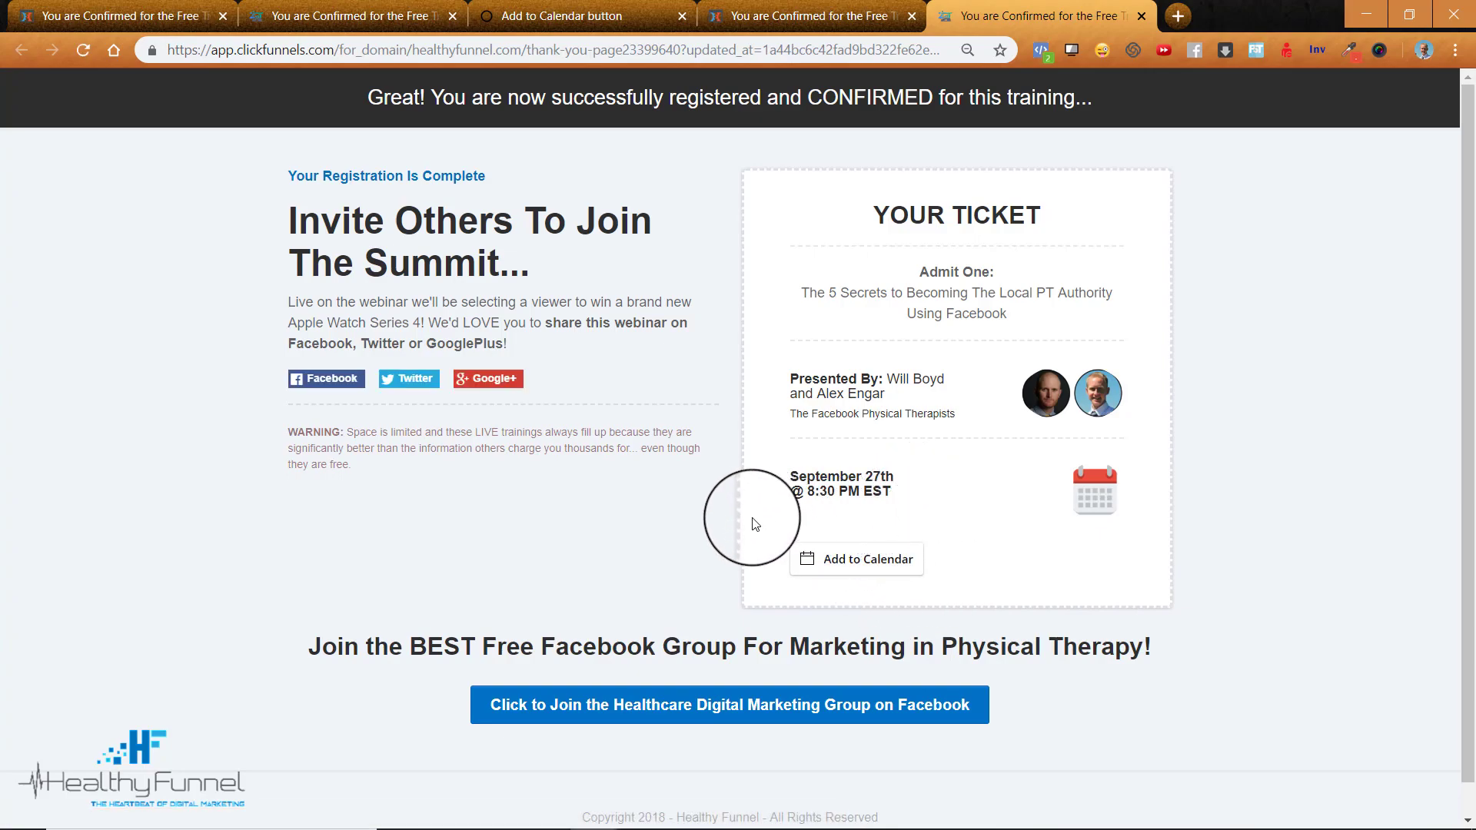
Step: Reopen the ticket's Custom JavaScript / HTML code editor to review the button's date lines
{"action": "left_click", "coordinate": [776, 15]}
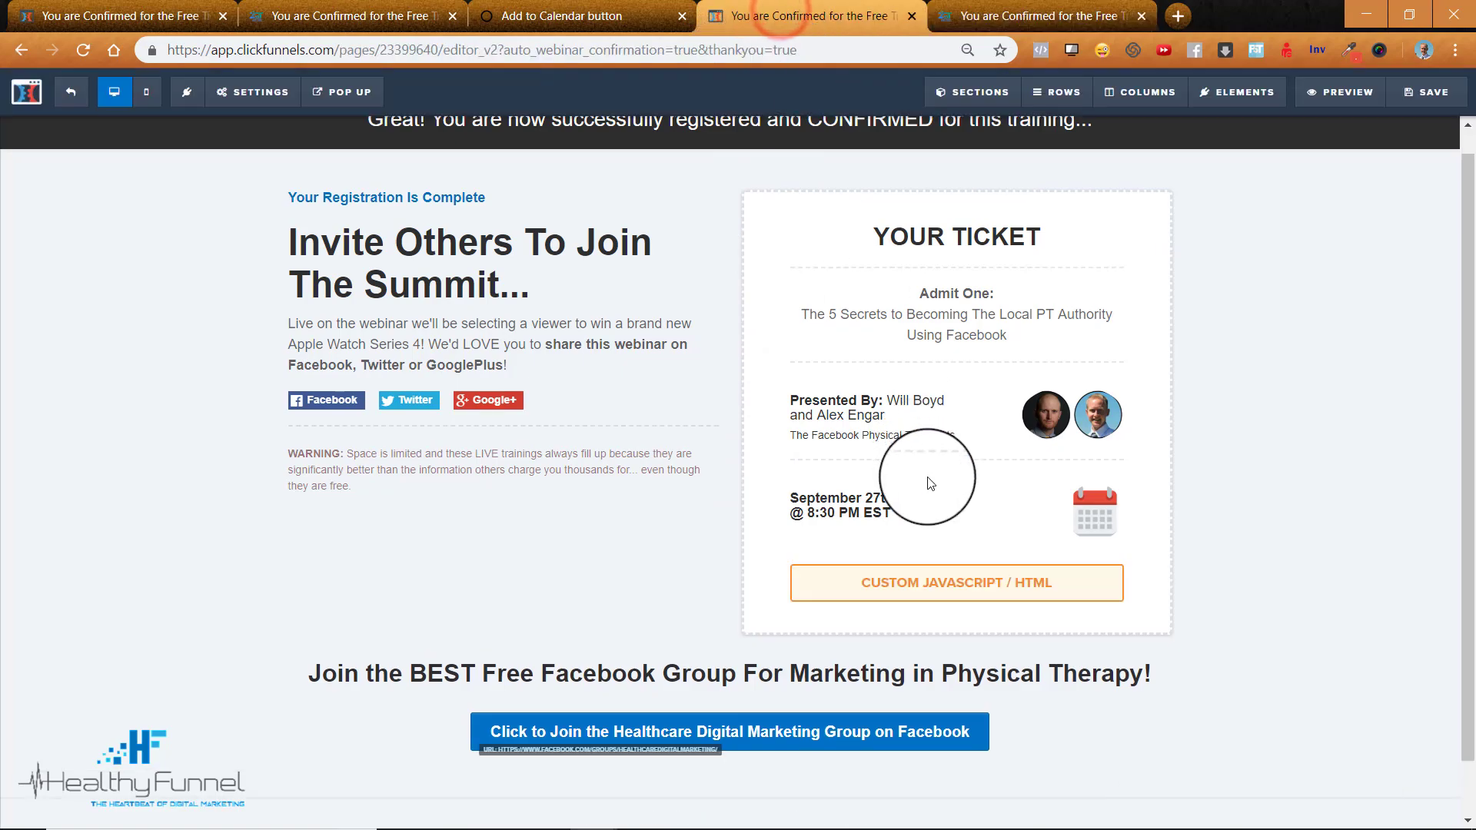
{"action": "left_click", "coordinate": [1060, 589]}
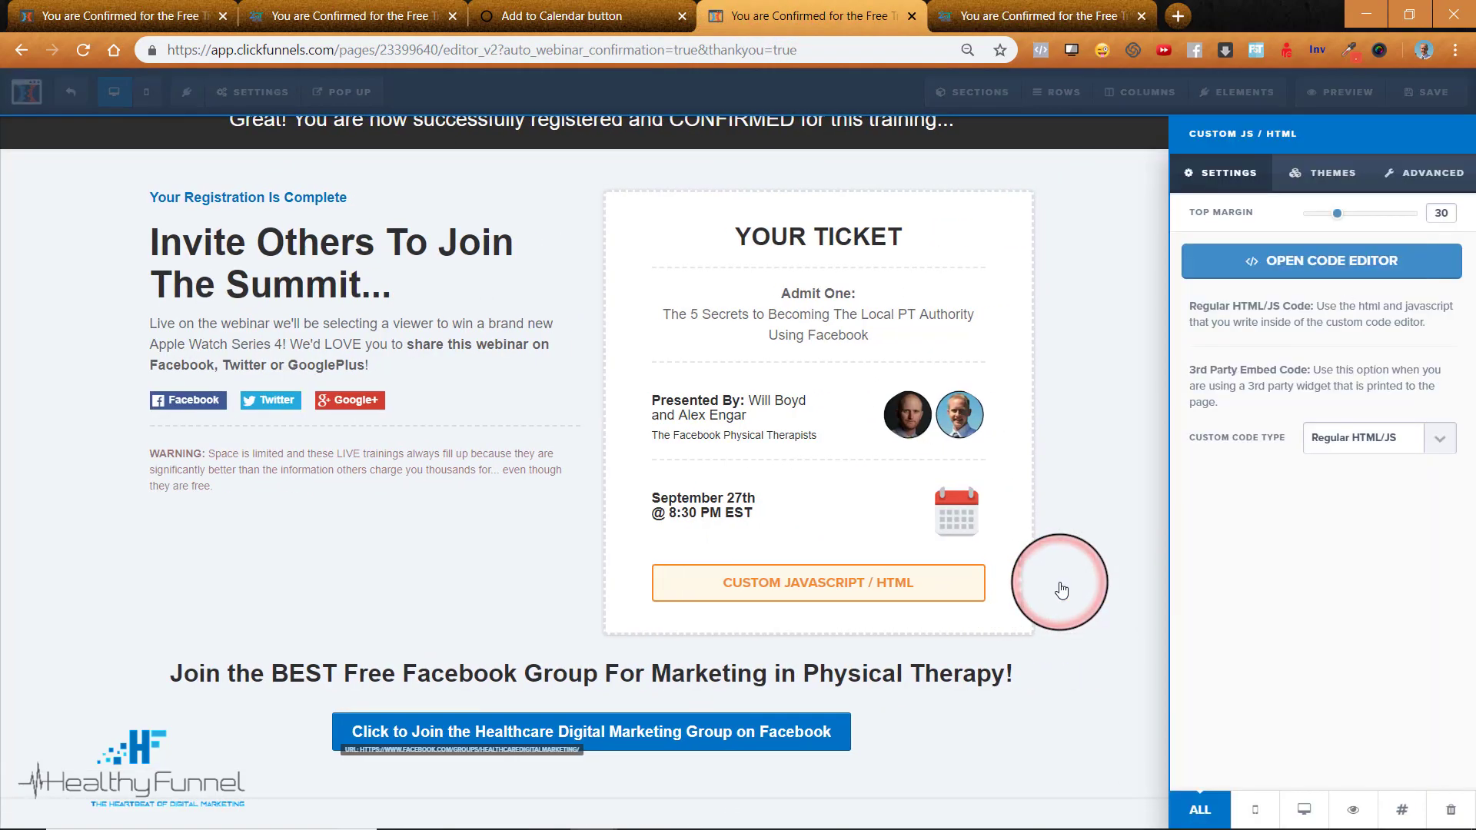
{"action": "left_click", "coordinate": [1303, 275]}
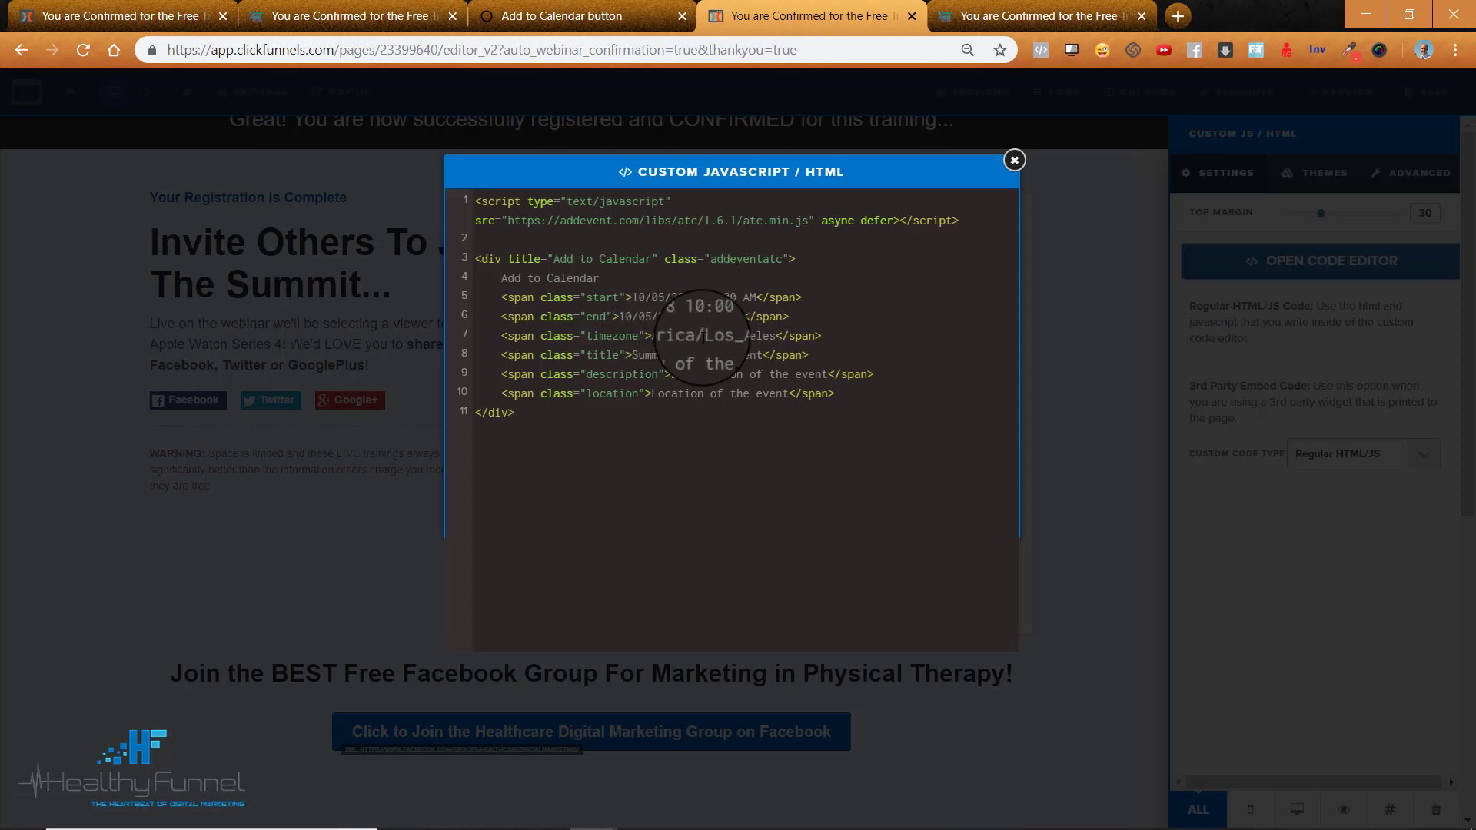
Step: Read the end and timezone rows in AddEvent's Parameters table
{"action": "left_click", "coordinate": [584, 15]}
{"action": "scroll", "coordinate": [332, 511], "scroll_direction": "down", "scroll_amount": 3}
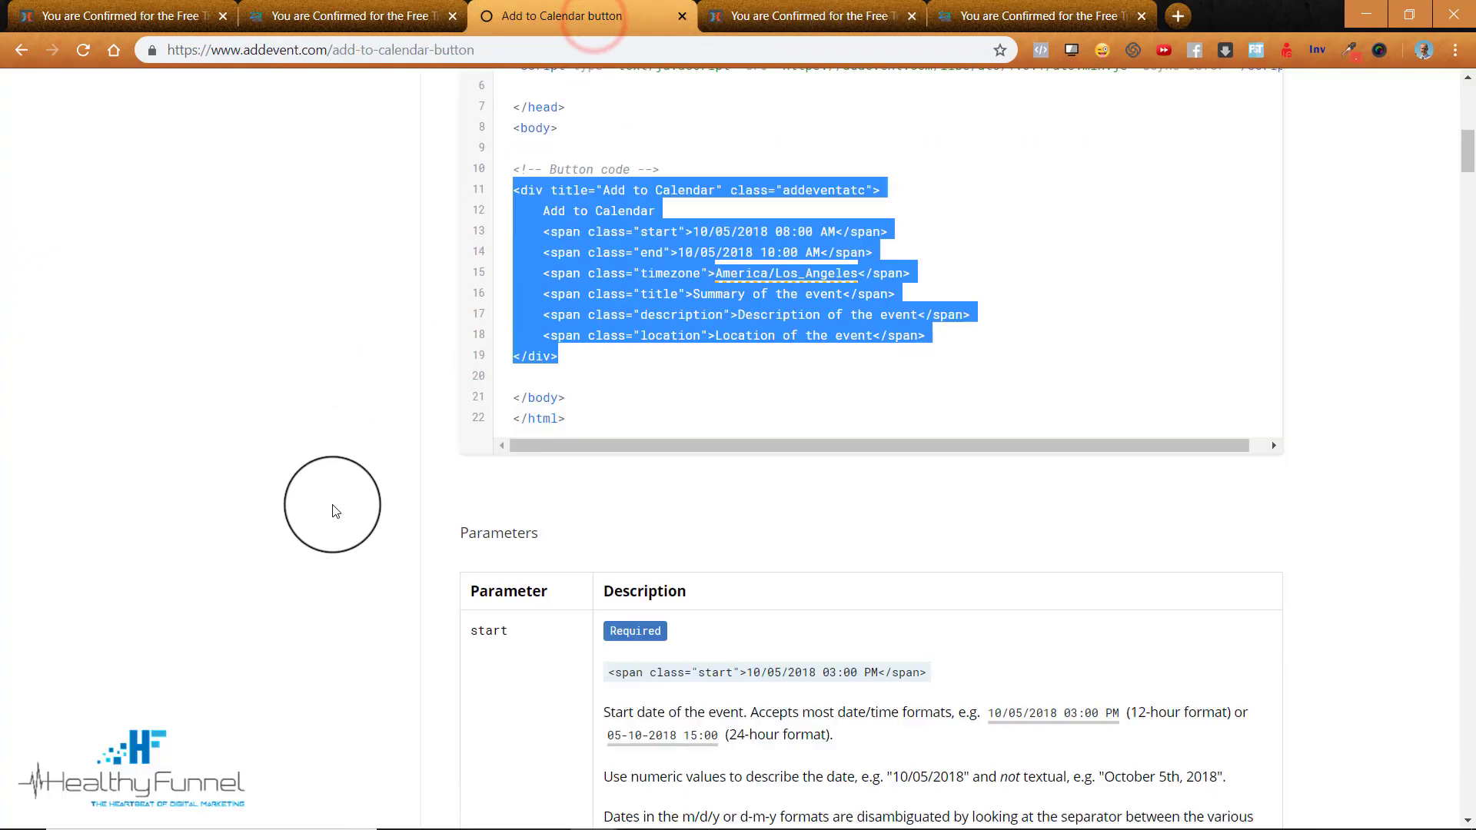
{"action": "scroll", "coordinate": [332, 511], "scroll_direction": "down", "scroll_amount": 15}
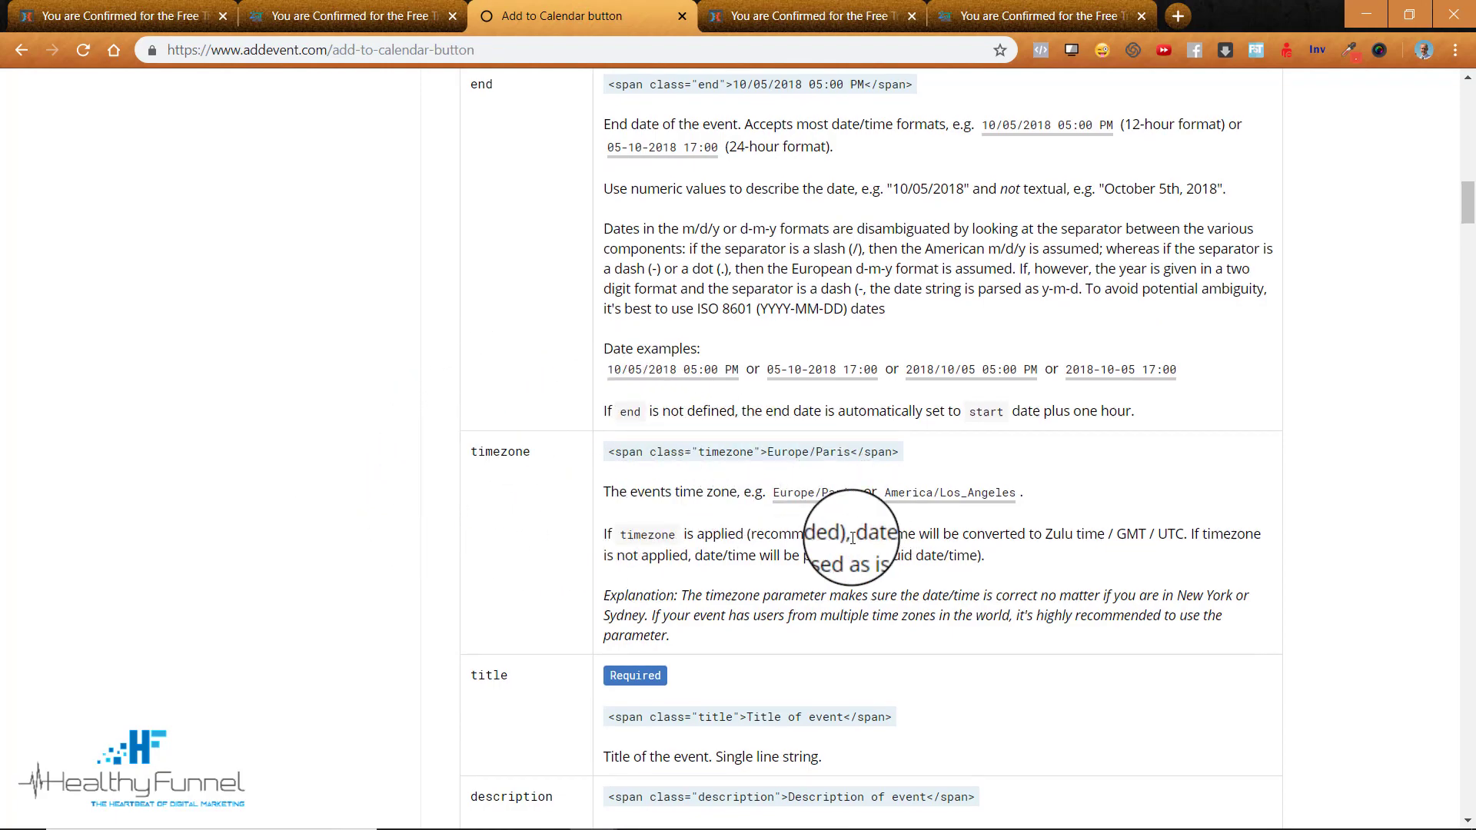
{"action": "left_click", "coordinate": [819, 16]}
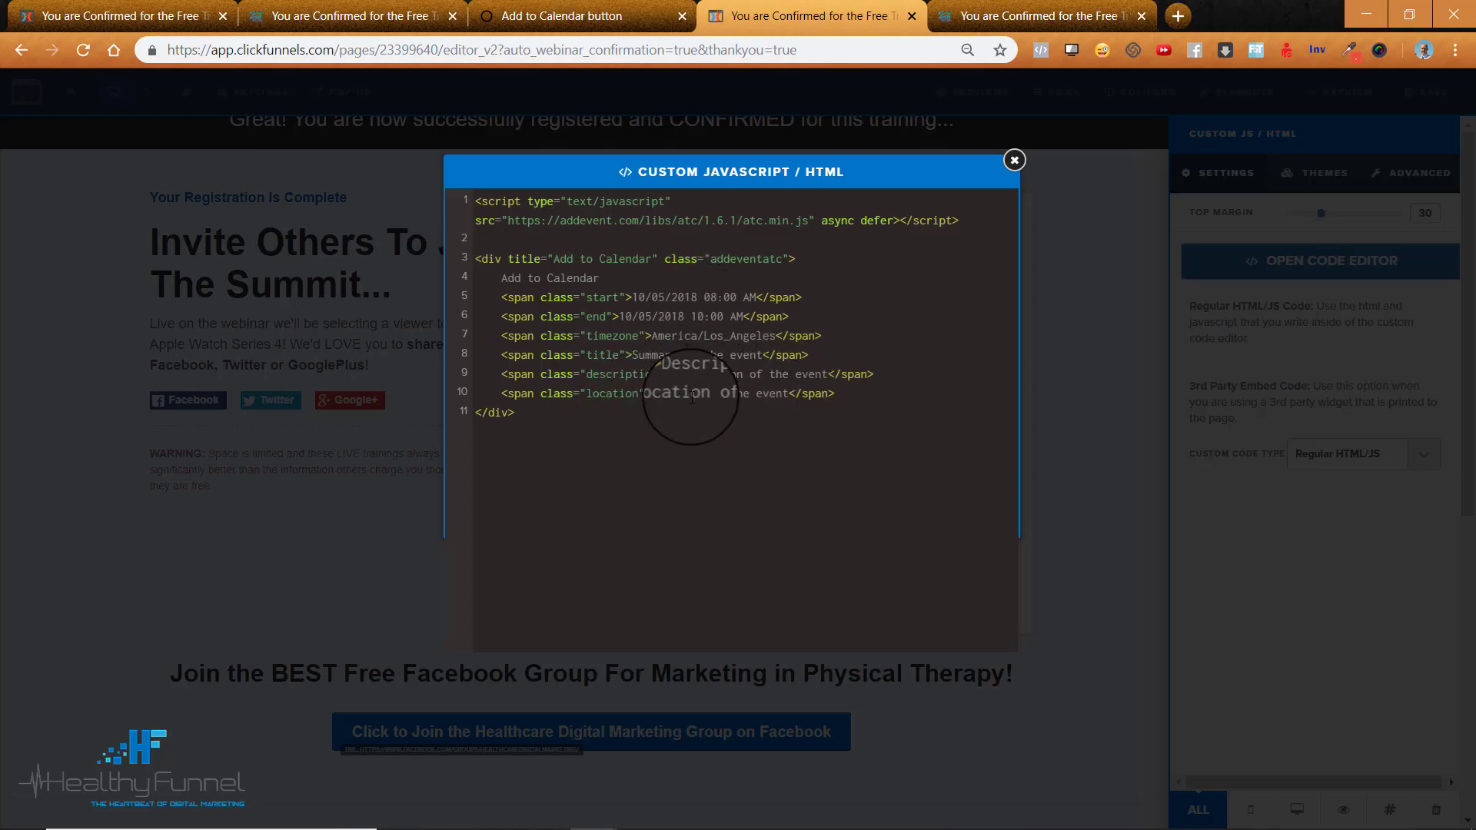
Step: Test the live page's Add to Calendar dropdown for Apple, Google, Outlook, Outlook.com and Yahoo options
{"action": "left_click", "coordinate": [1090, 360]}
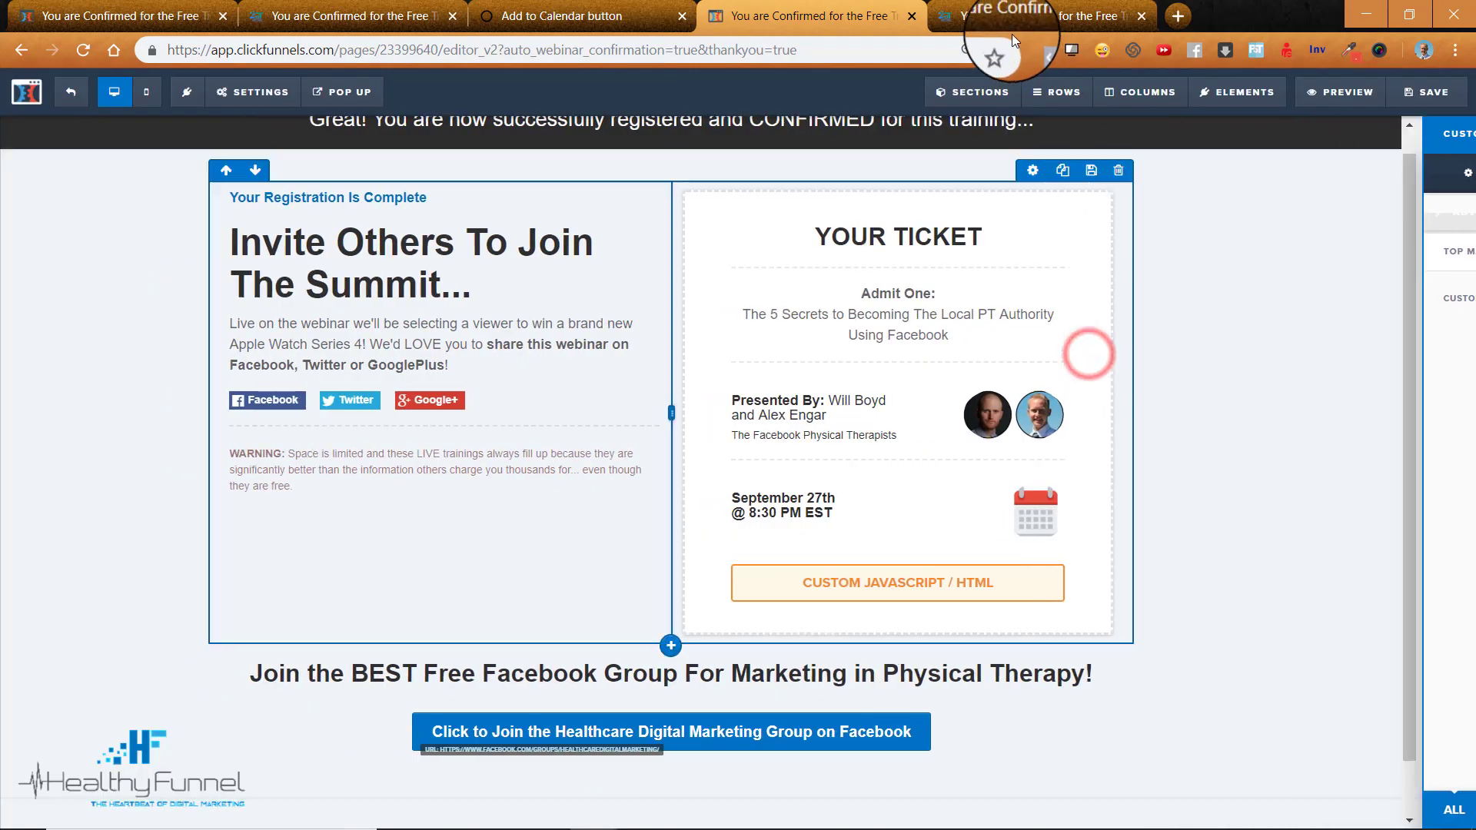
{"action": "left_click", "coordinate": [999, 15]}
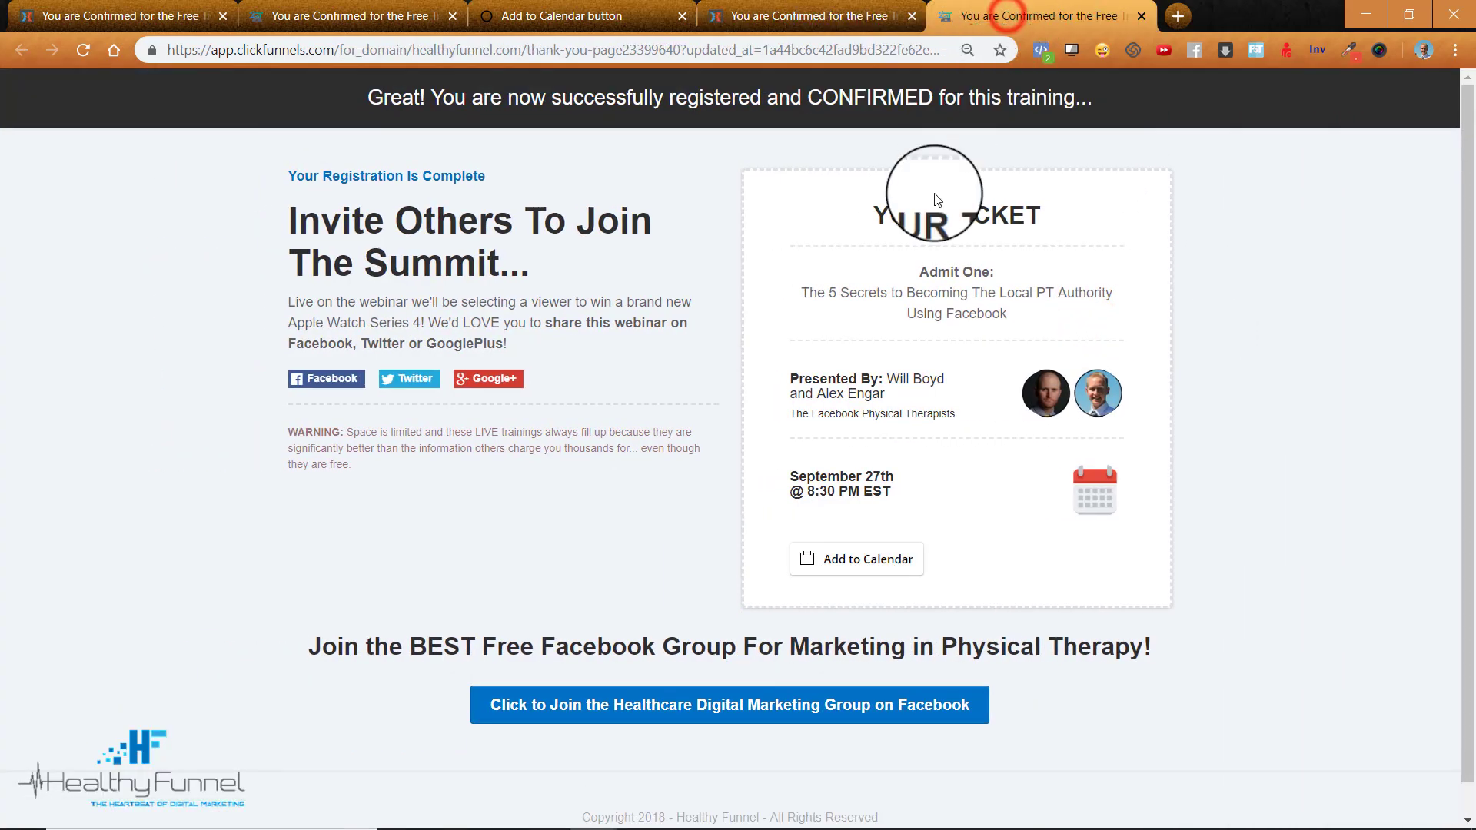
{"action": "left_click", "coordinate": [875, 562]}
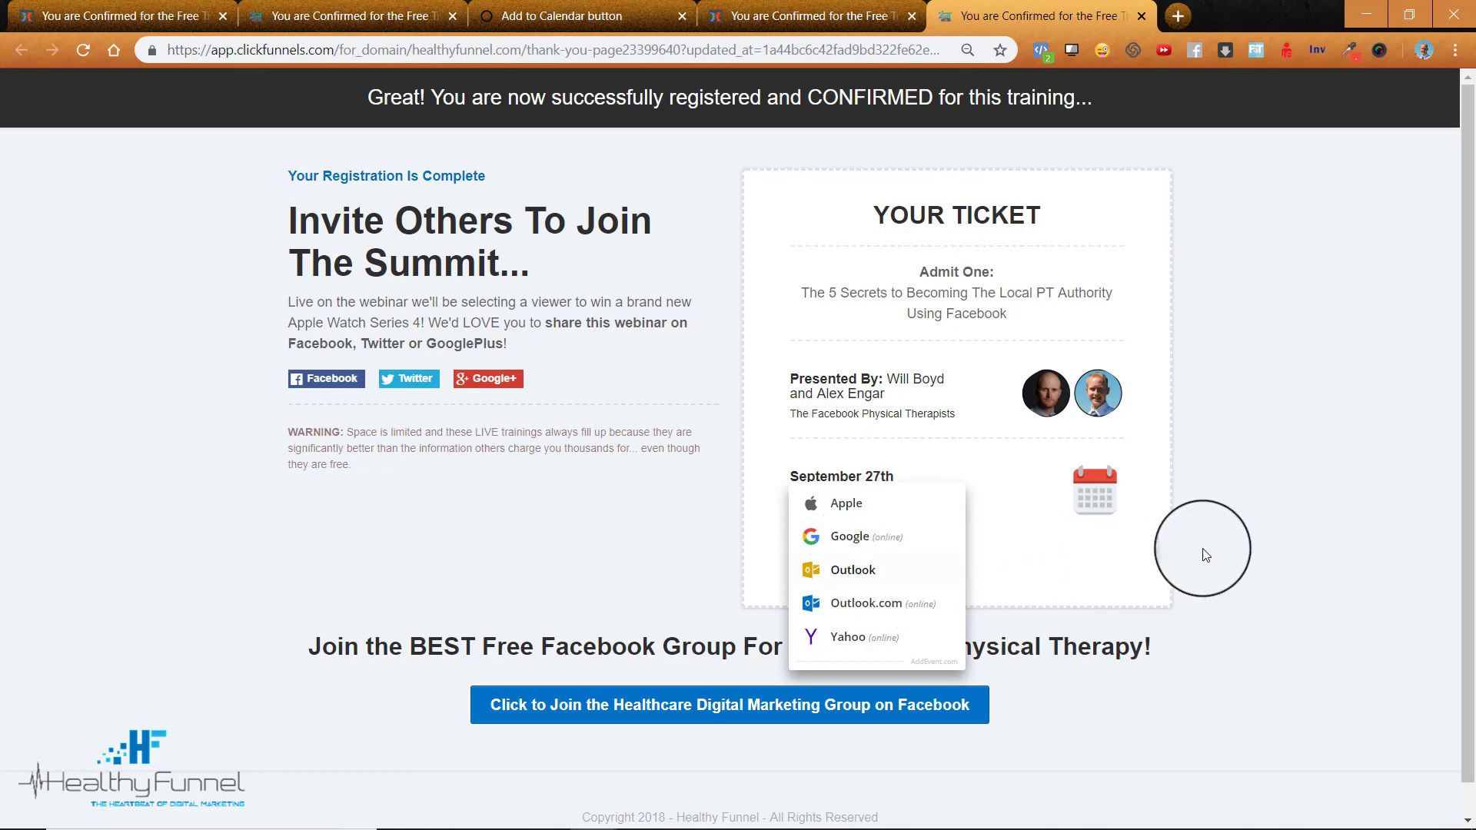
{"action": "left_click", "coordinate": [1245, 524]}
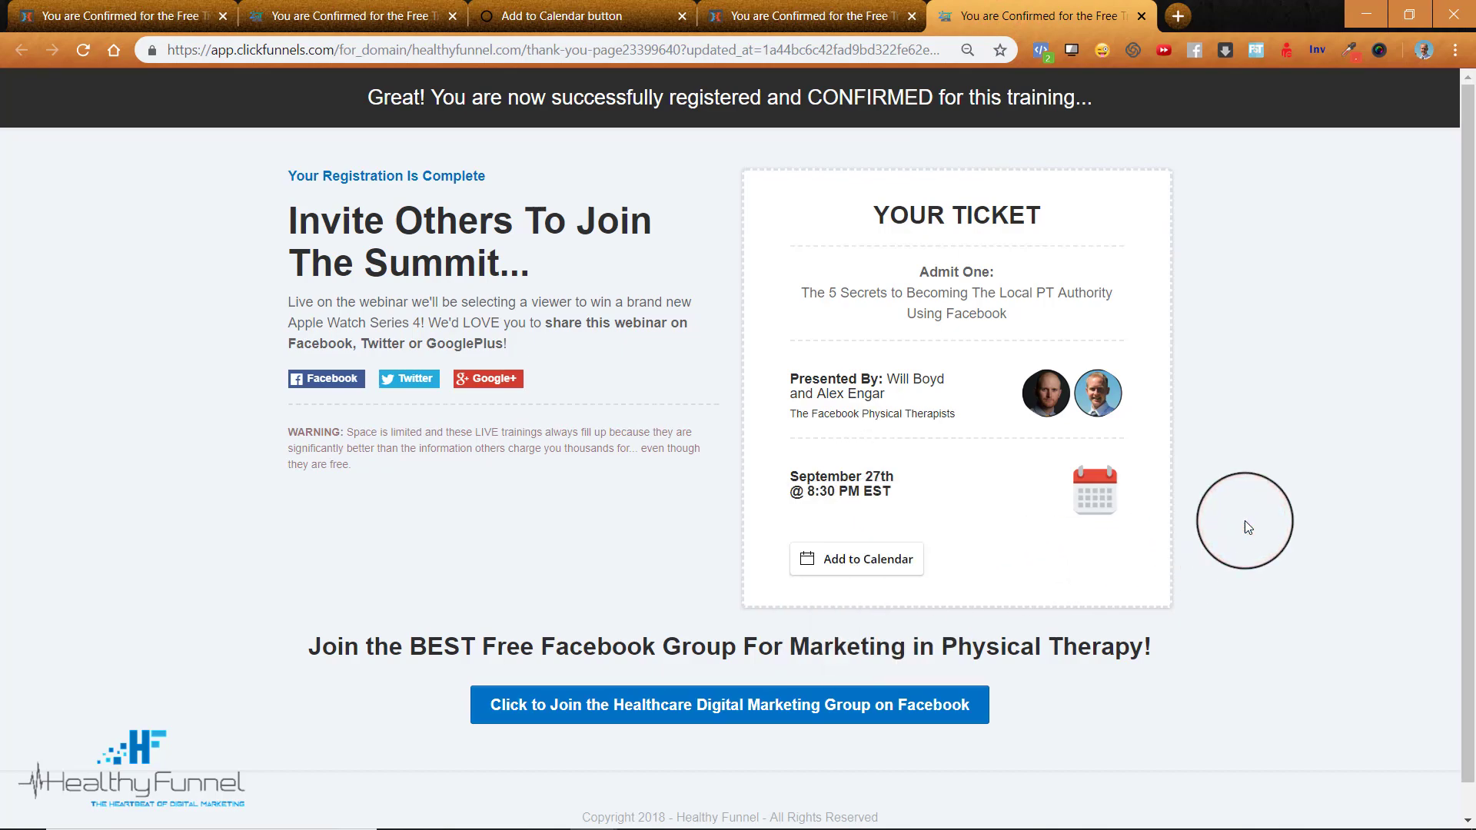